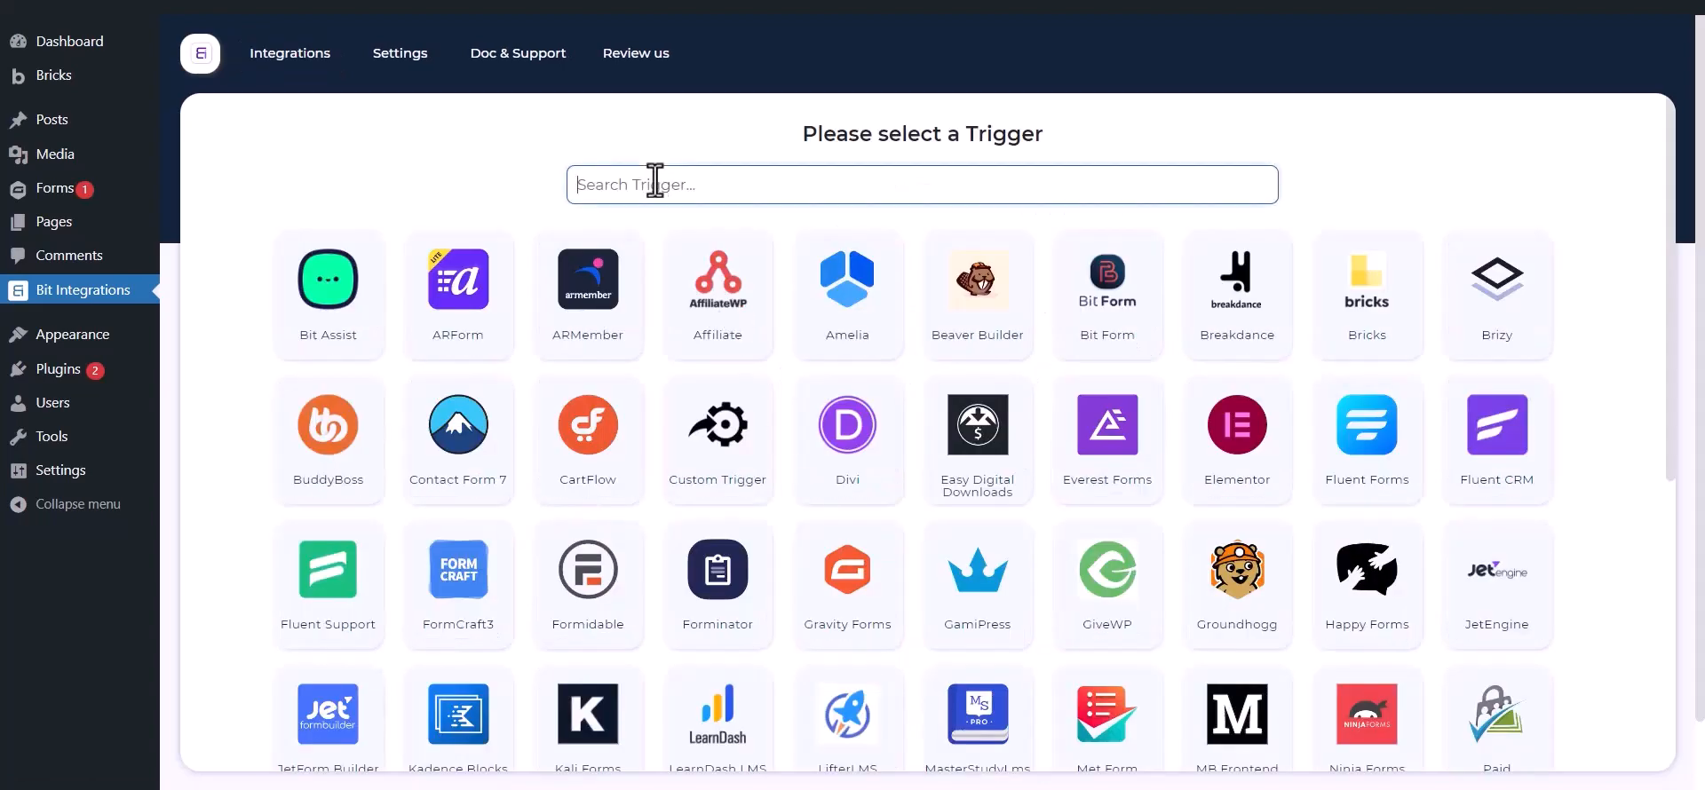
Search the triggers for "gravity forms" and choose Gravity Forms as the integration's trigger
{"action": "type", "text": "g"}
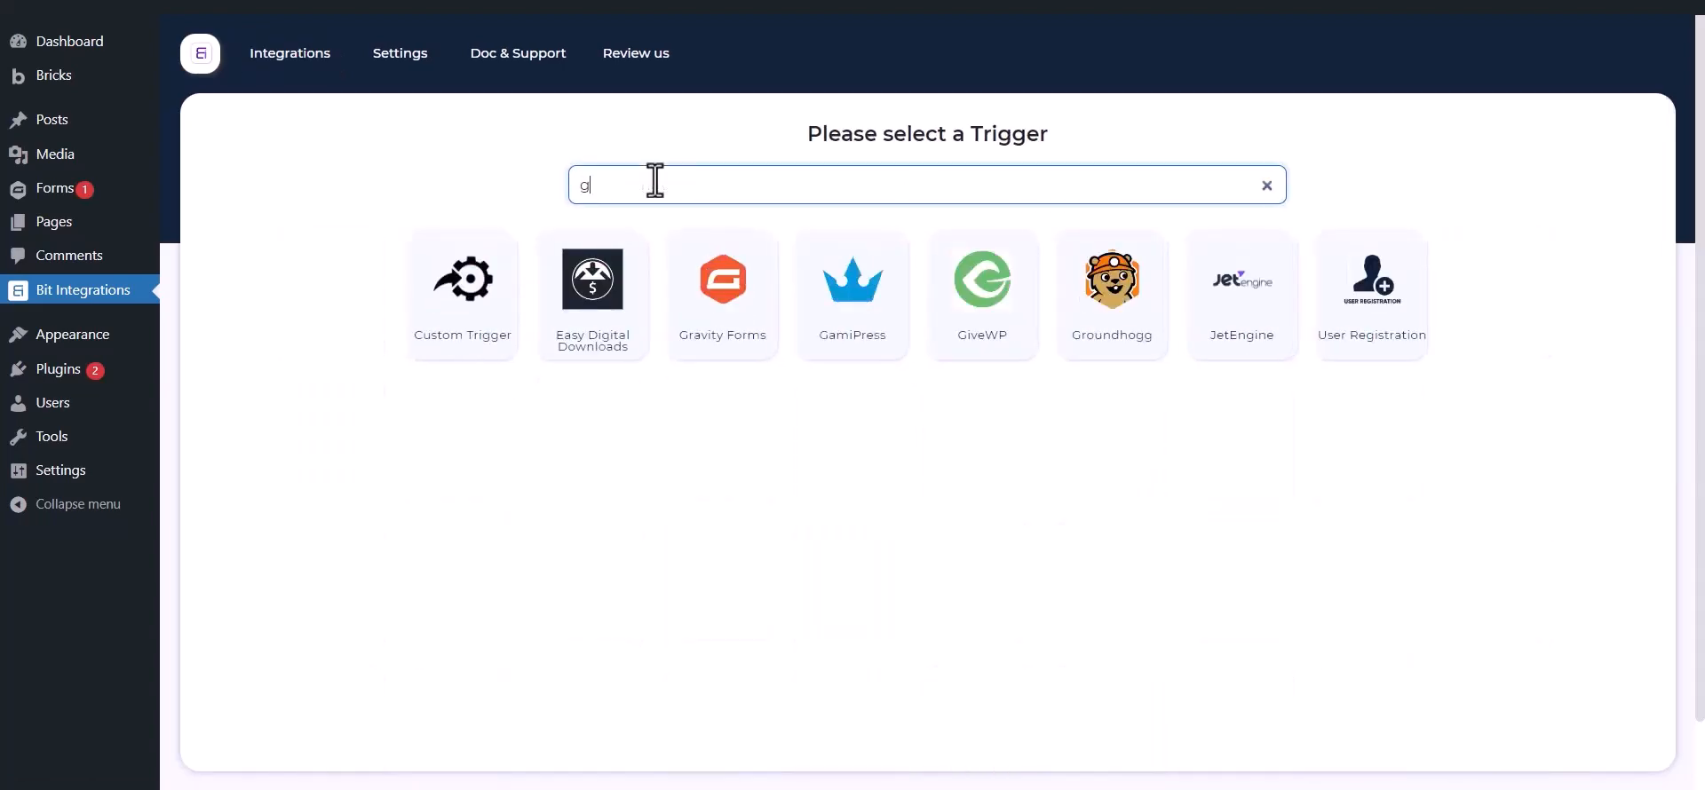
{"action": "type", "text": "ravity form"}
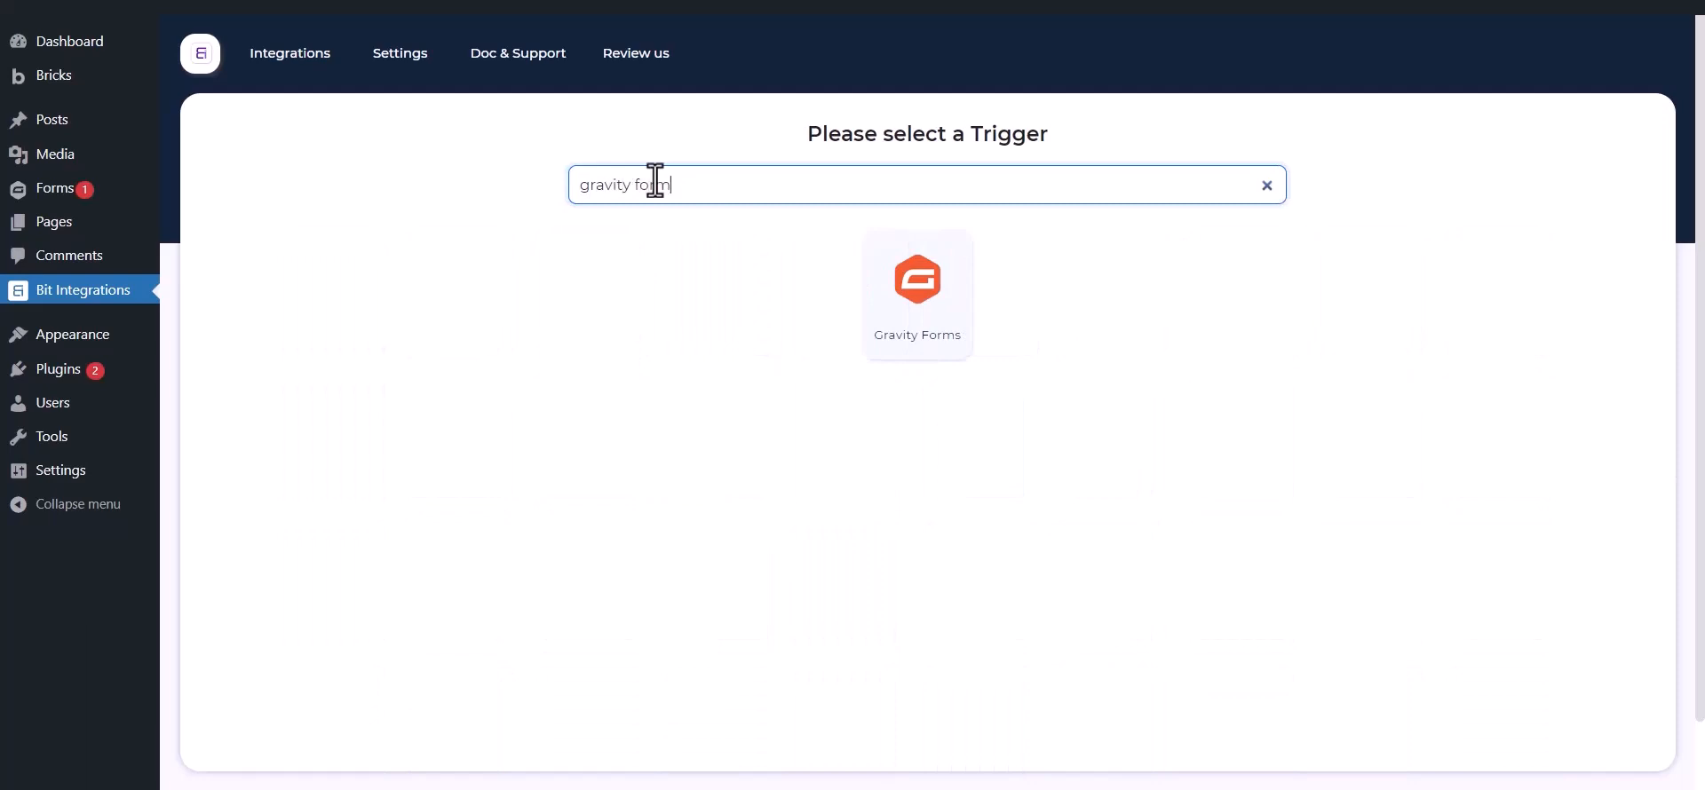
{"action": "type", "text": "s"}
{"action": "left_click", "coordinate": [888, 316]}
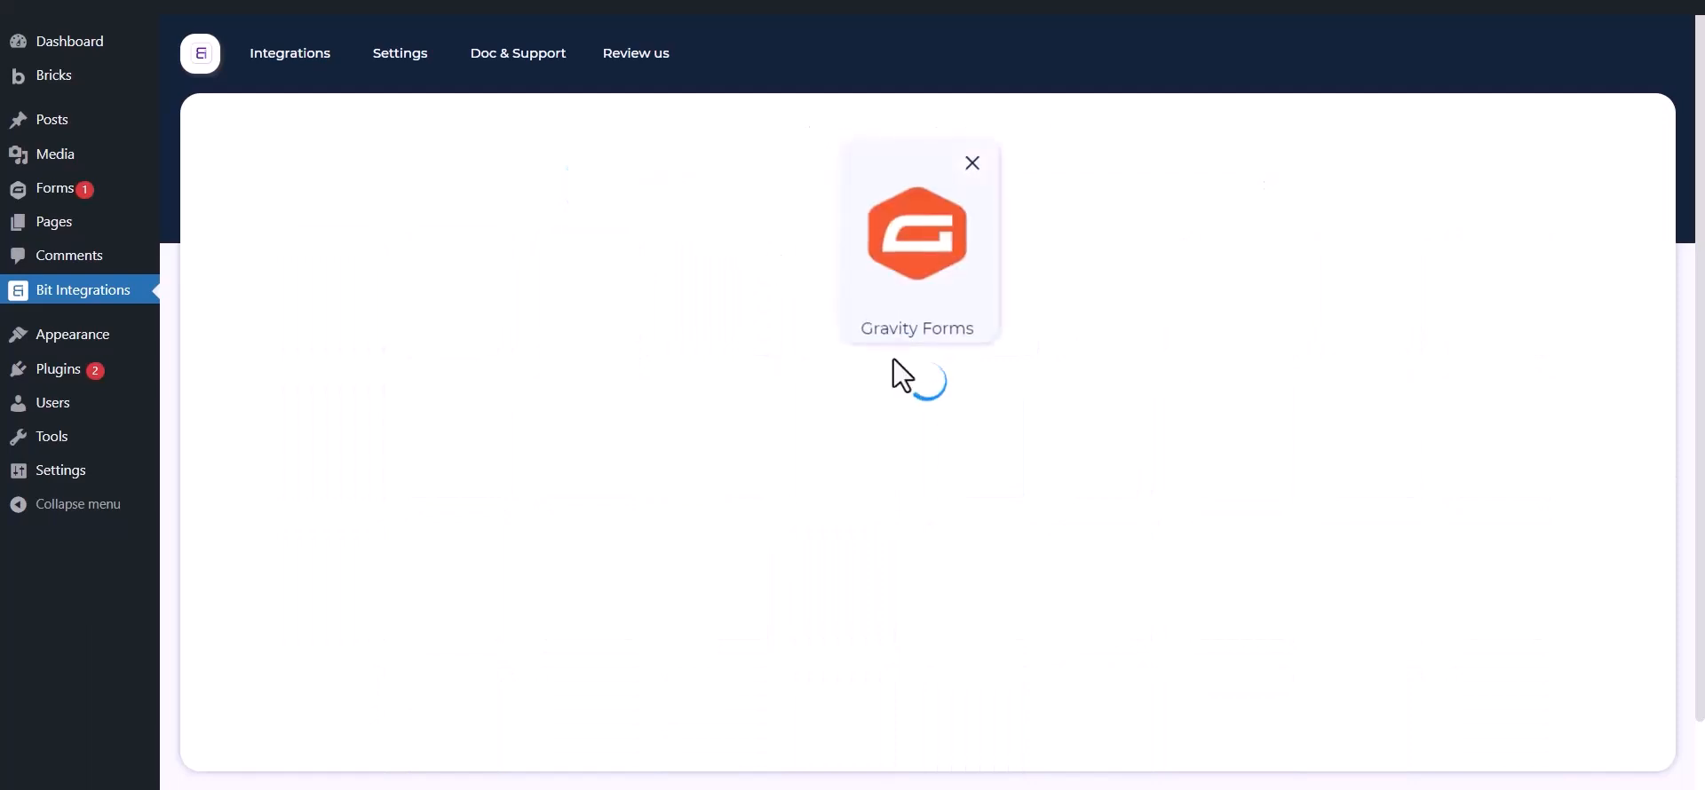
Set the trigger form to Contact Us and choose Trello as the integration's action
{"action": "left_click", "coordinate": [919, 436]}
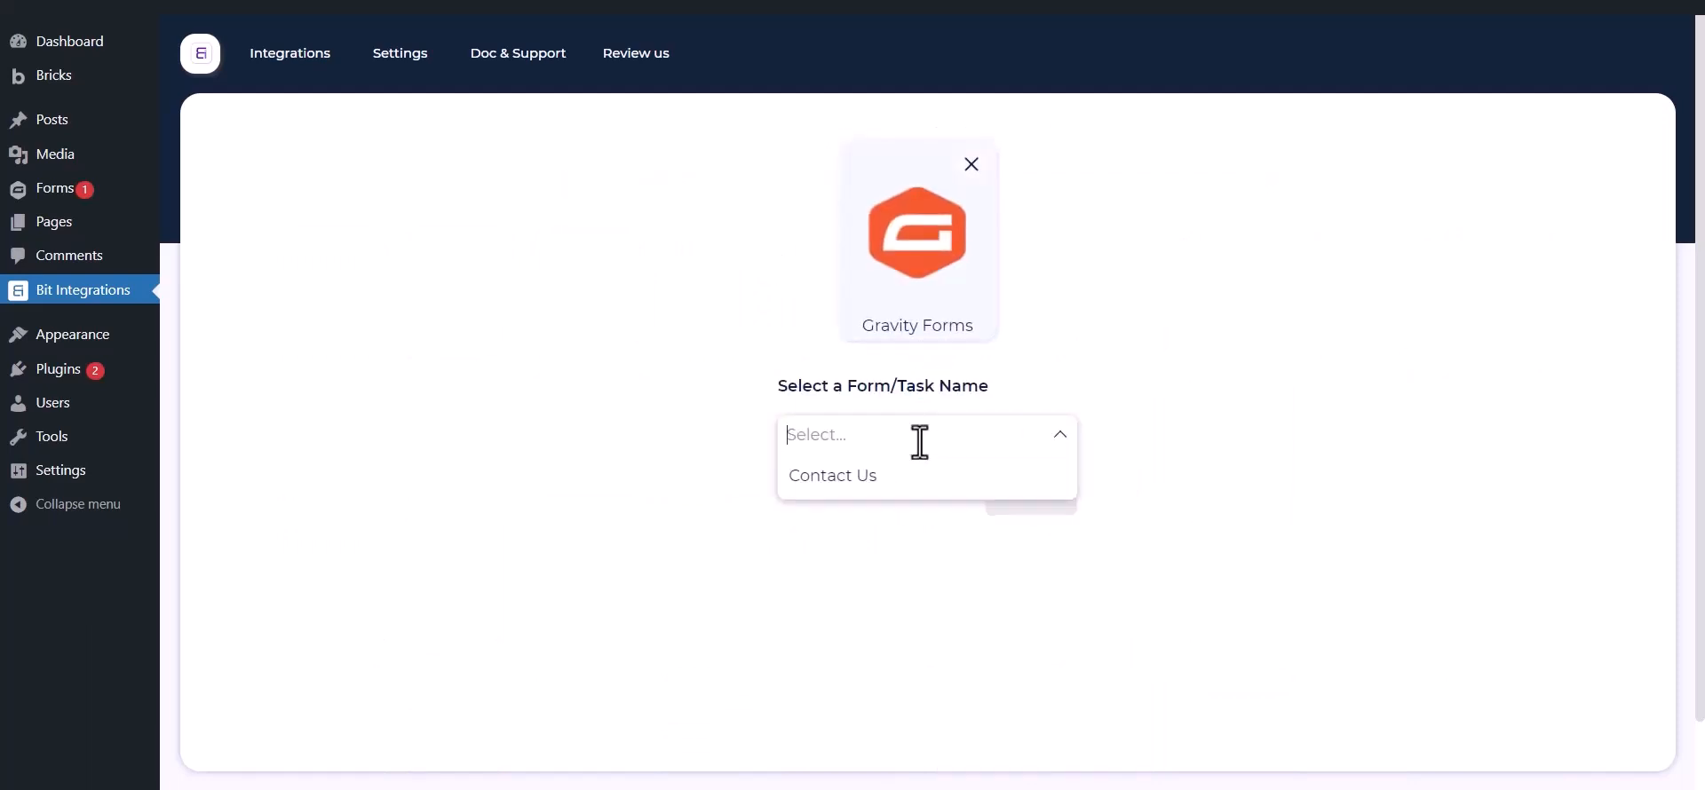
{"action": "left_click", "coordinate": [893, 484]}
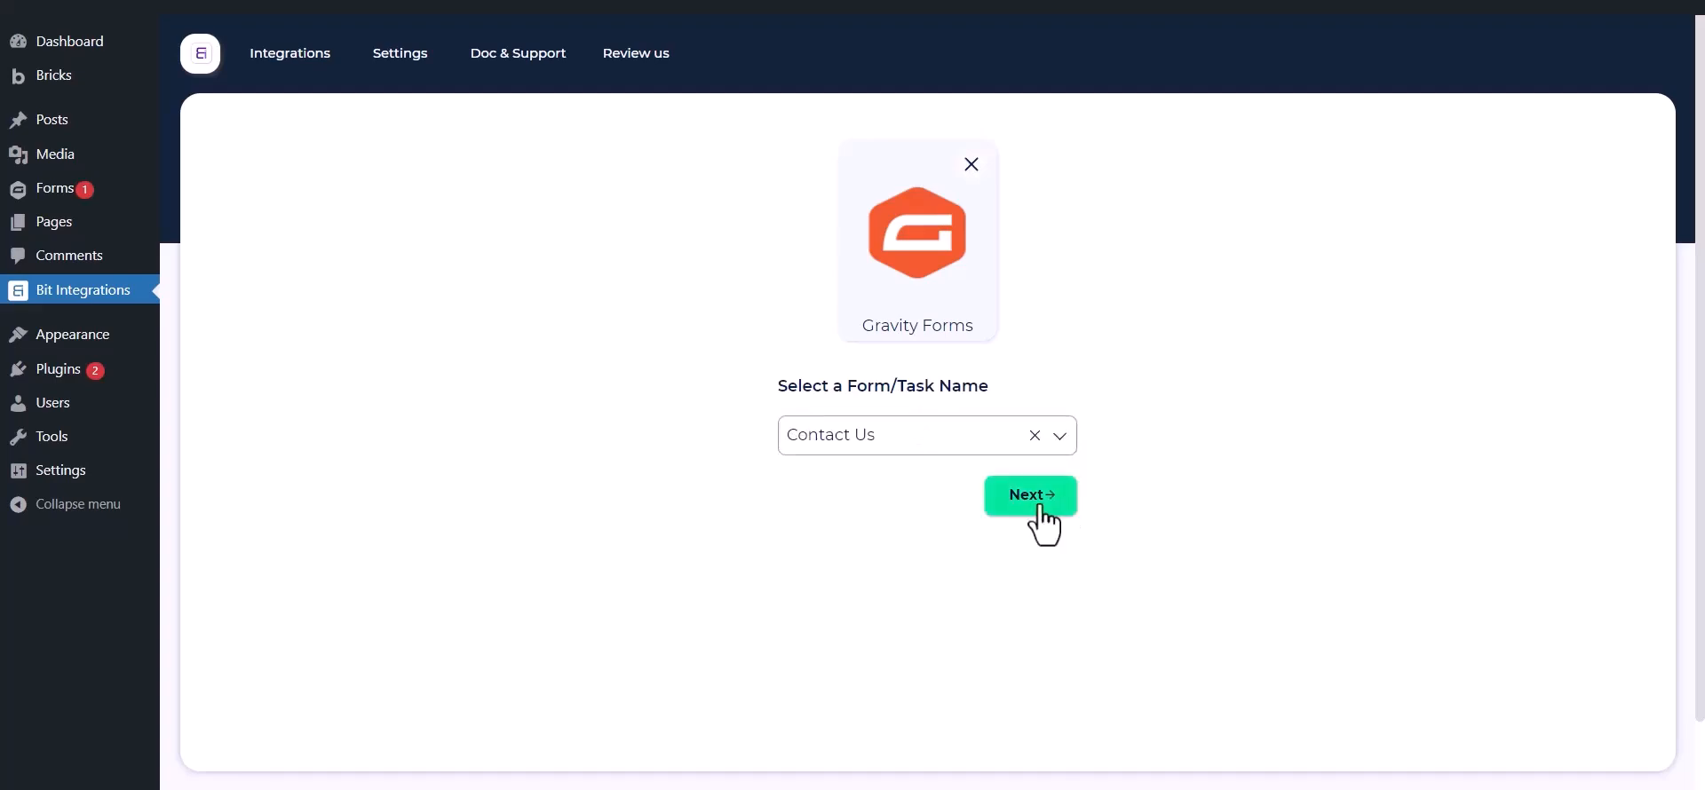
{"action": "left_click", "coordinate": [990, 493]}
{"action": "type", "text": "trel"}
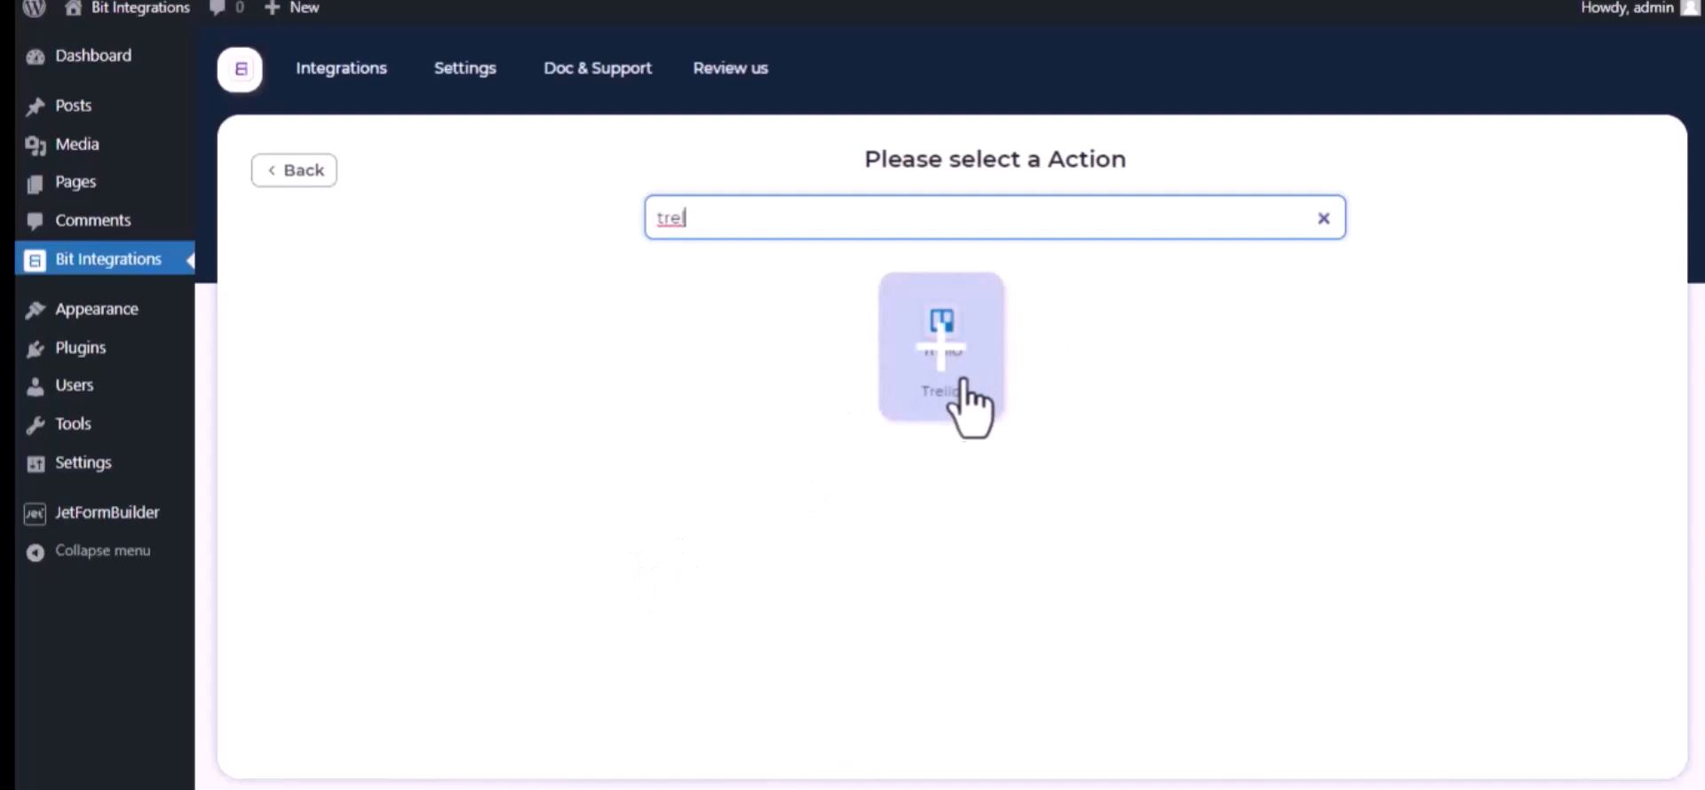
{"action": "left_click", "coordinate": [971, 408]}
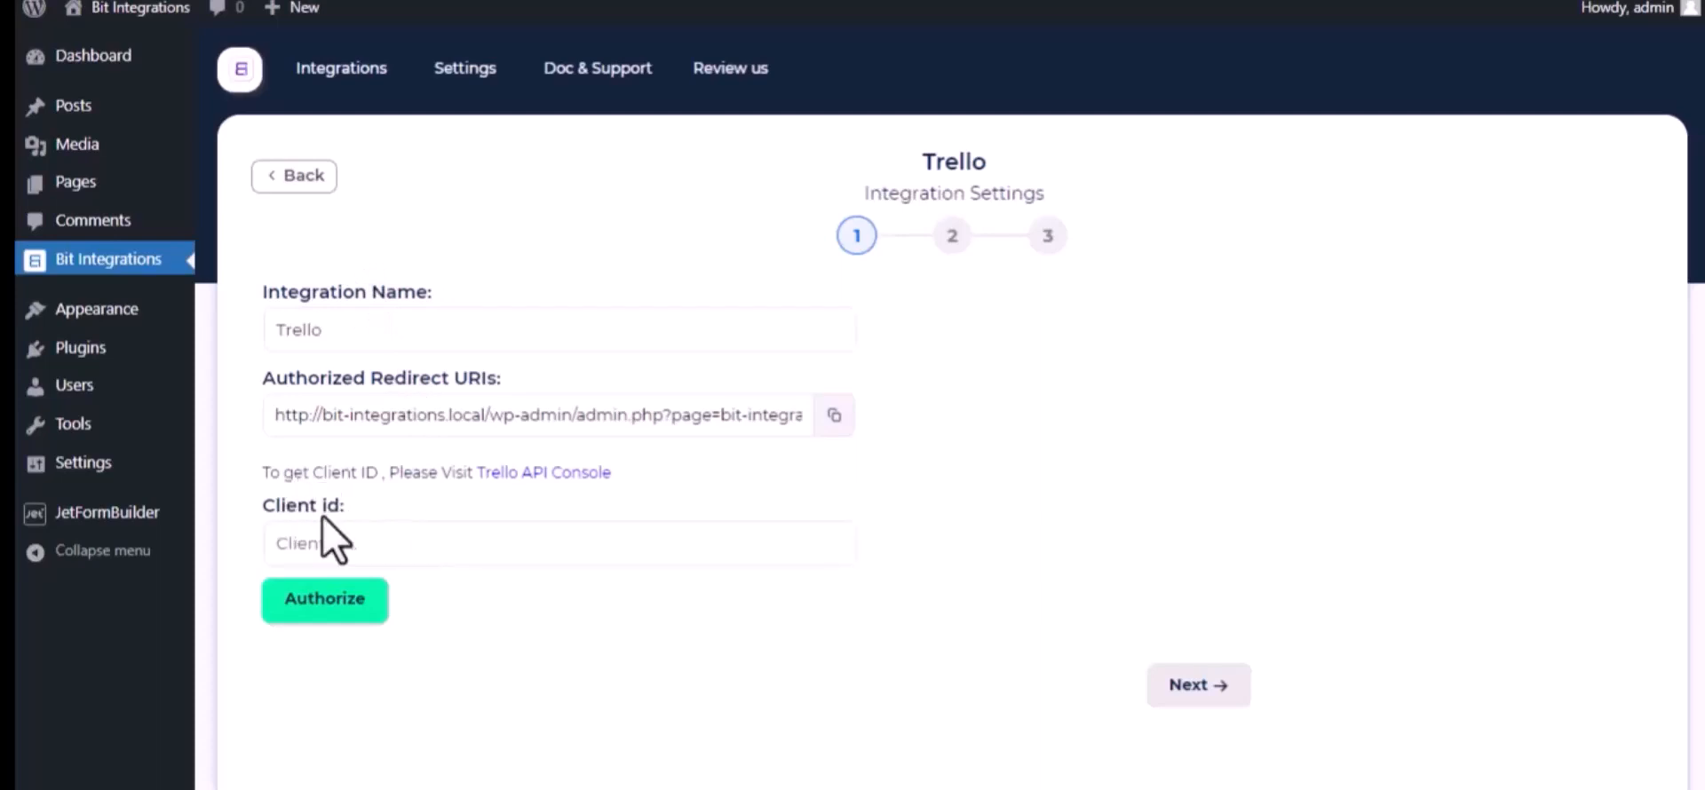
Go from the Trello API Console link to the Power-Up Admin Portal and accept the Trello Developer Terms
{"action": "left_click", "coordinate": [590, 474]}
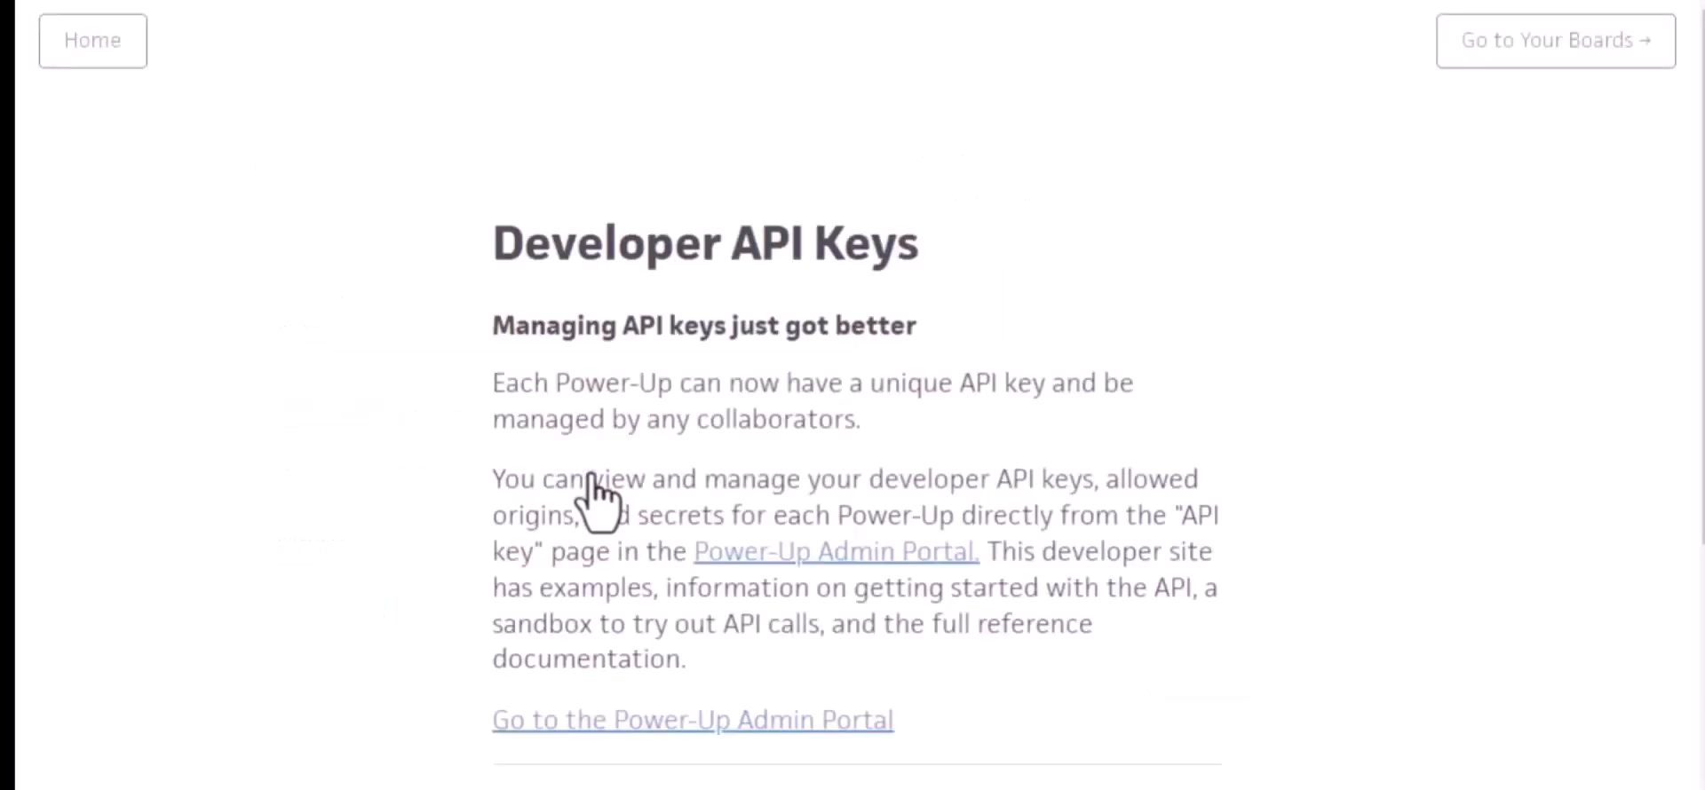
{"action": "left_click", "coordinate": [854, 558]}
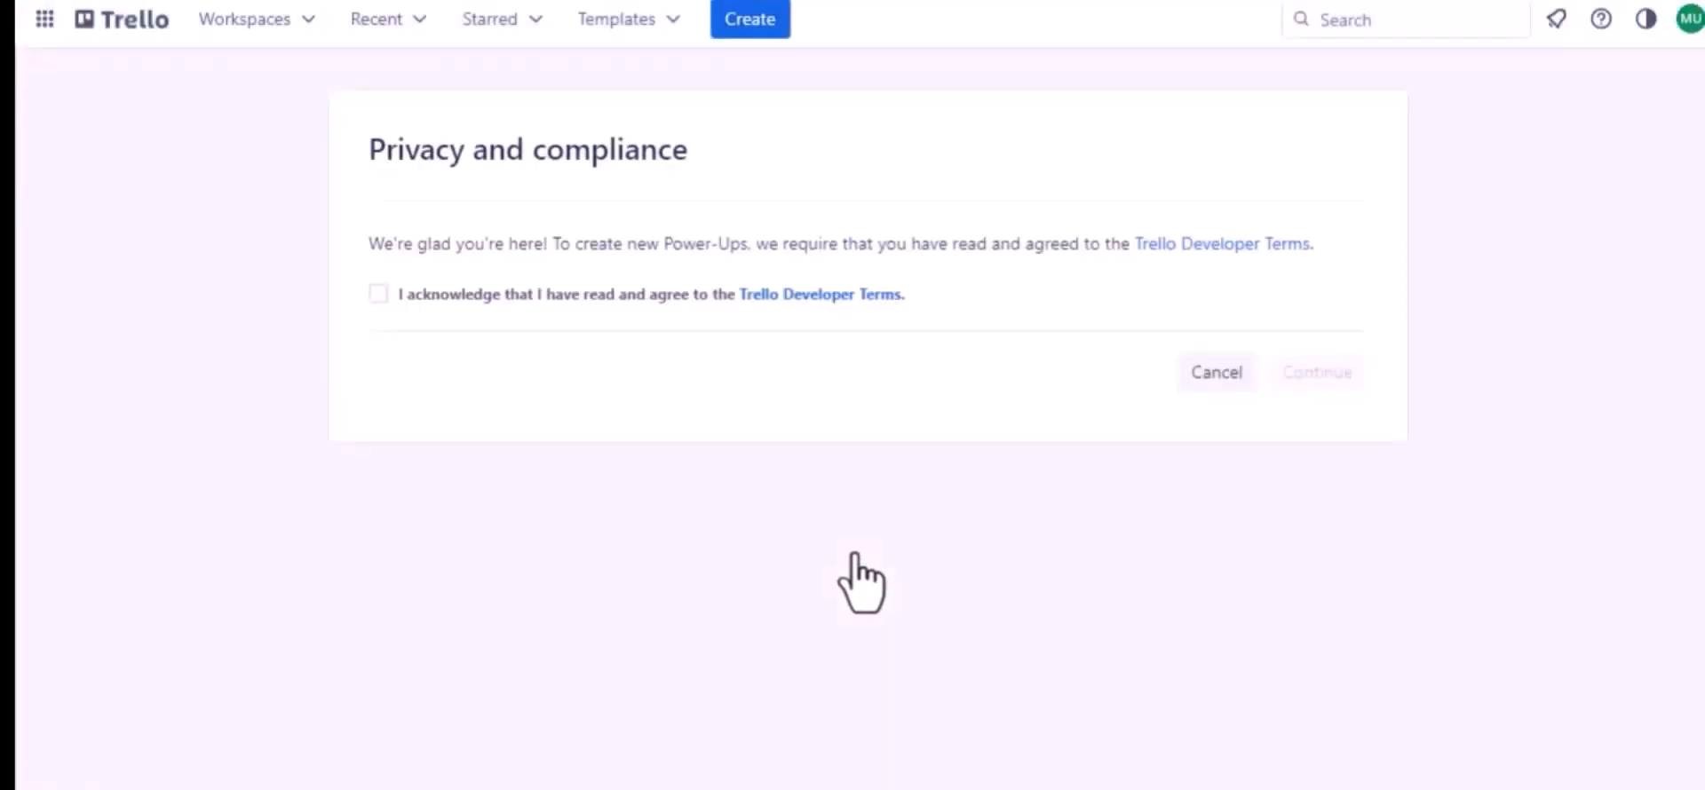
{"action": "left_click", "coordinate": [377, 294]}
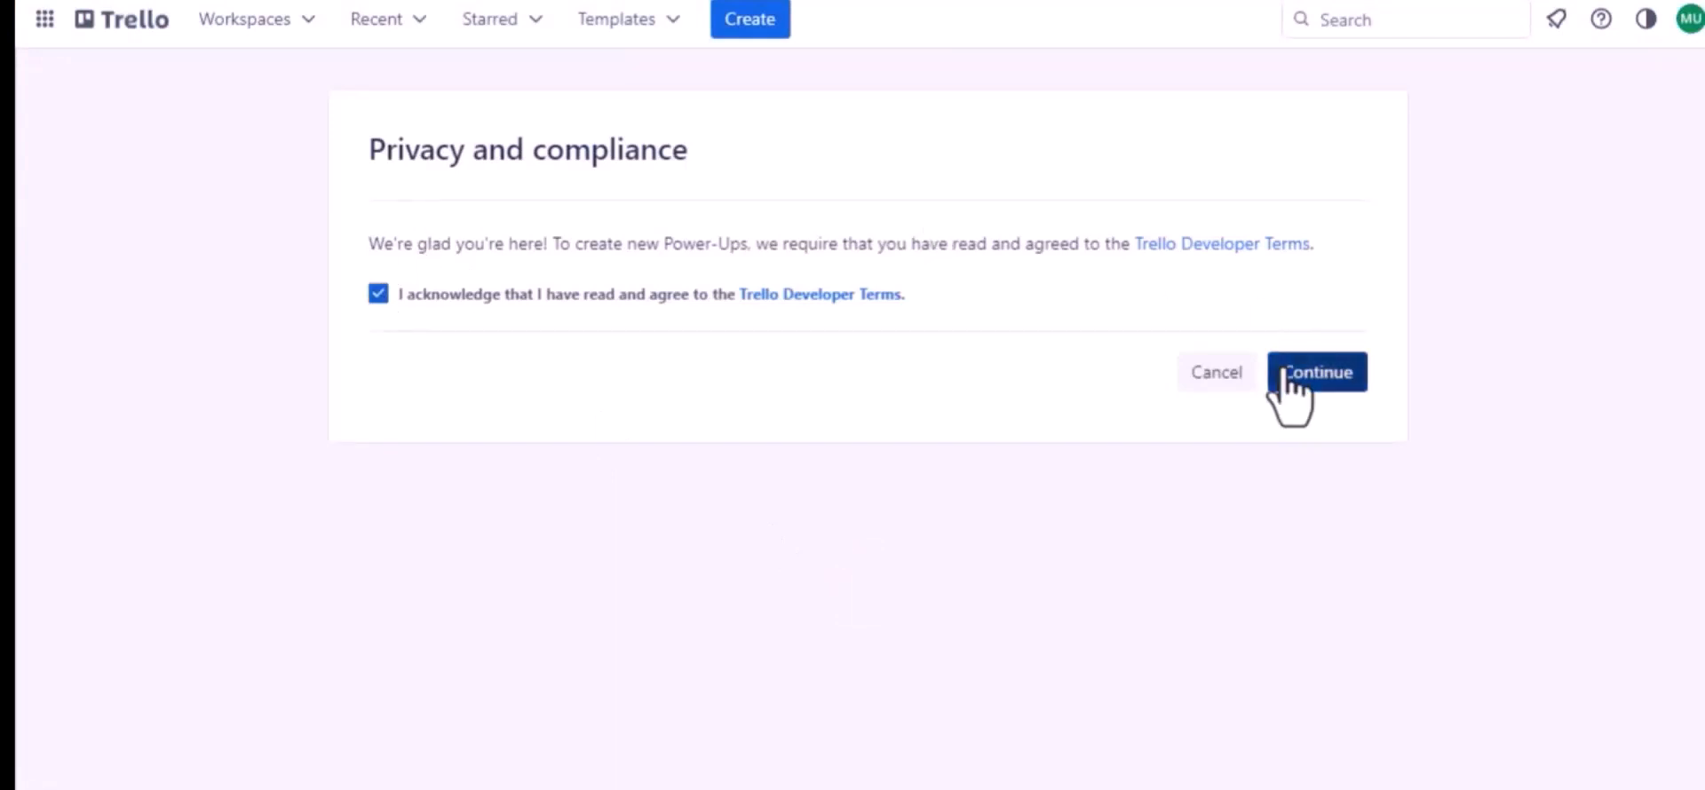
{"action": "left_click", "coordinate": [1290, 377]}
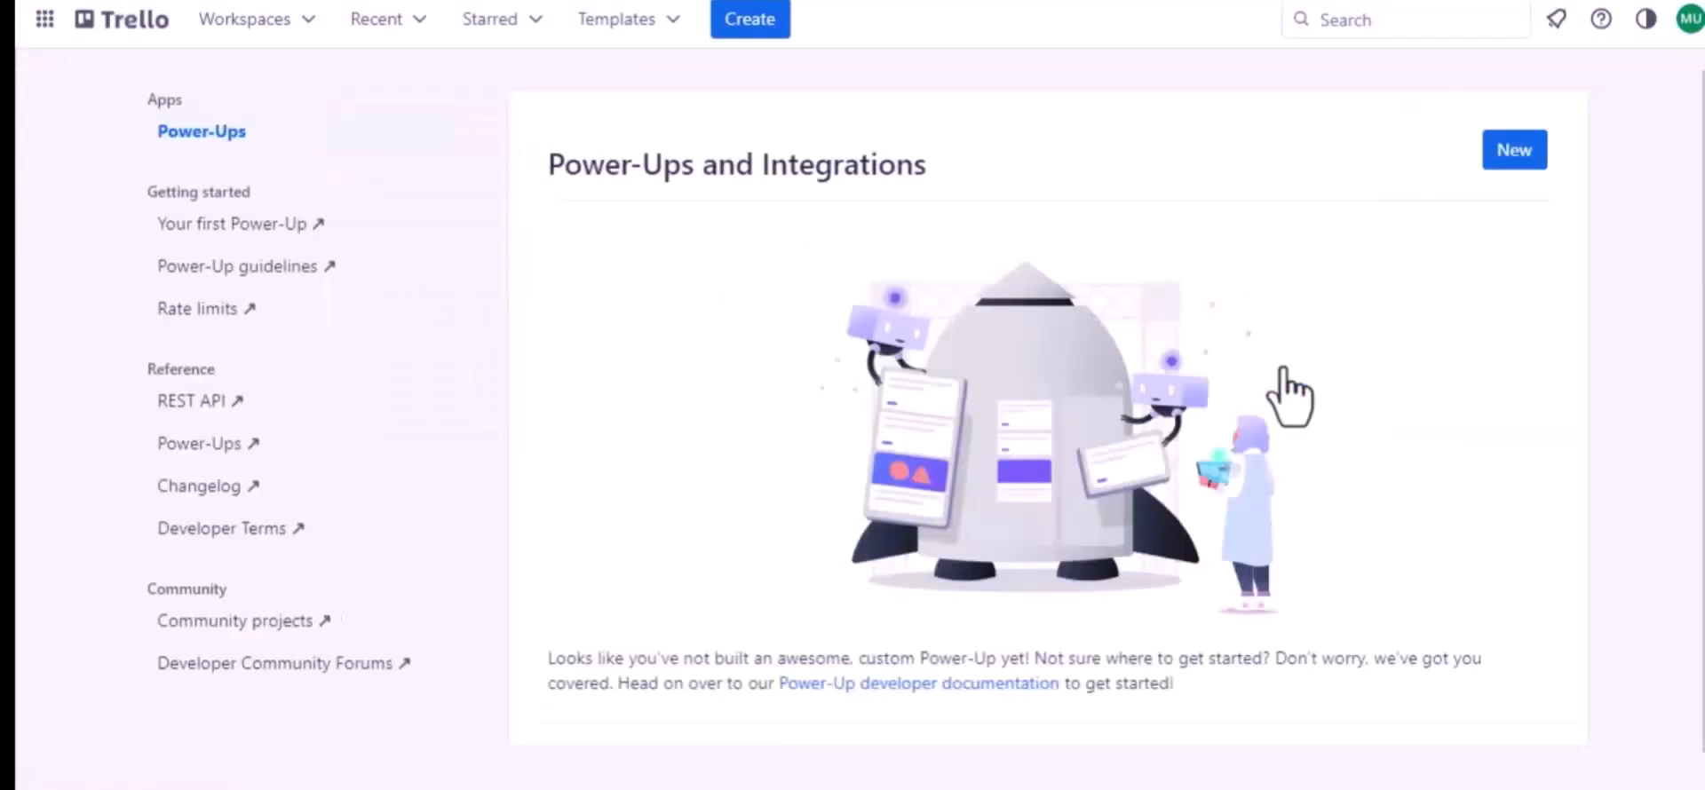
Start a new Power-Up named "Jet Form Builder" and assign it to Trello Workspace
{"action": "left_click", "coordinate": [1512, 157]}
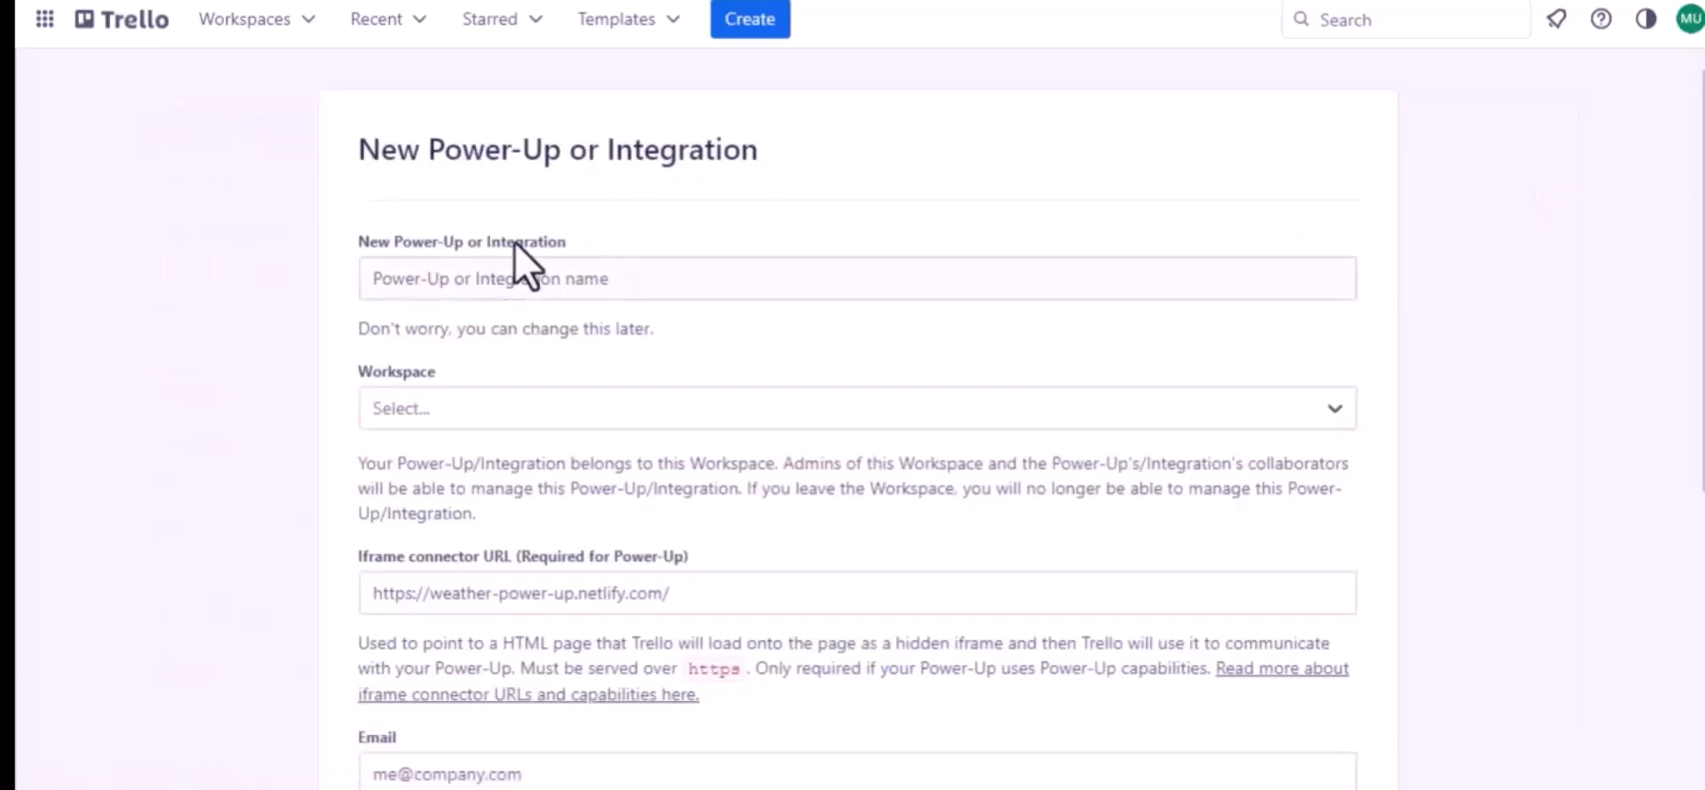
{"action": "left_click", "coordinate": [546, 279]}
{"action": "type", "text": "Jet Form Builer"}
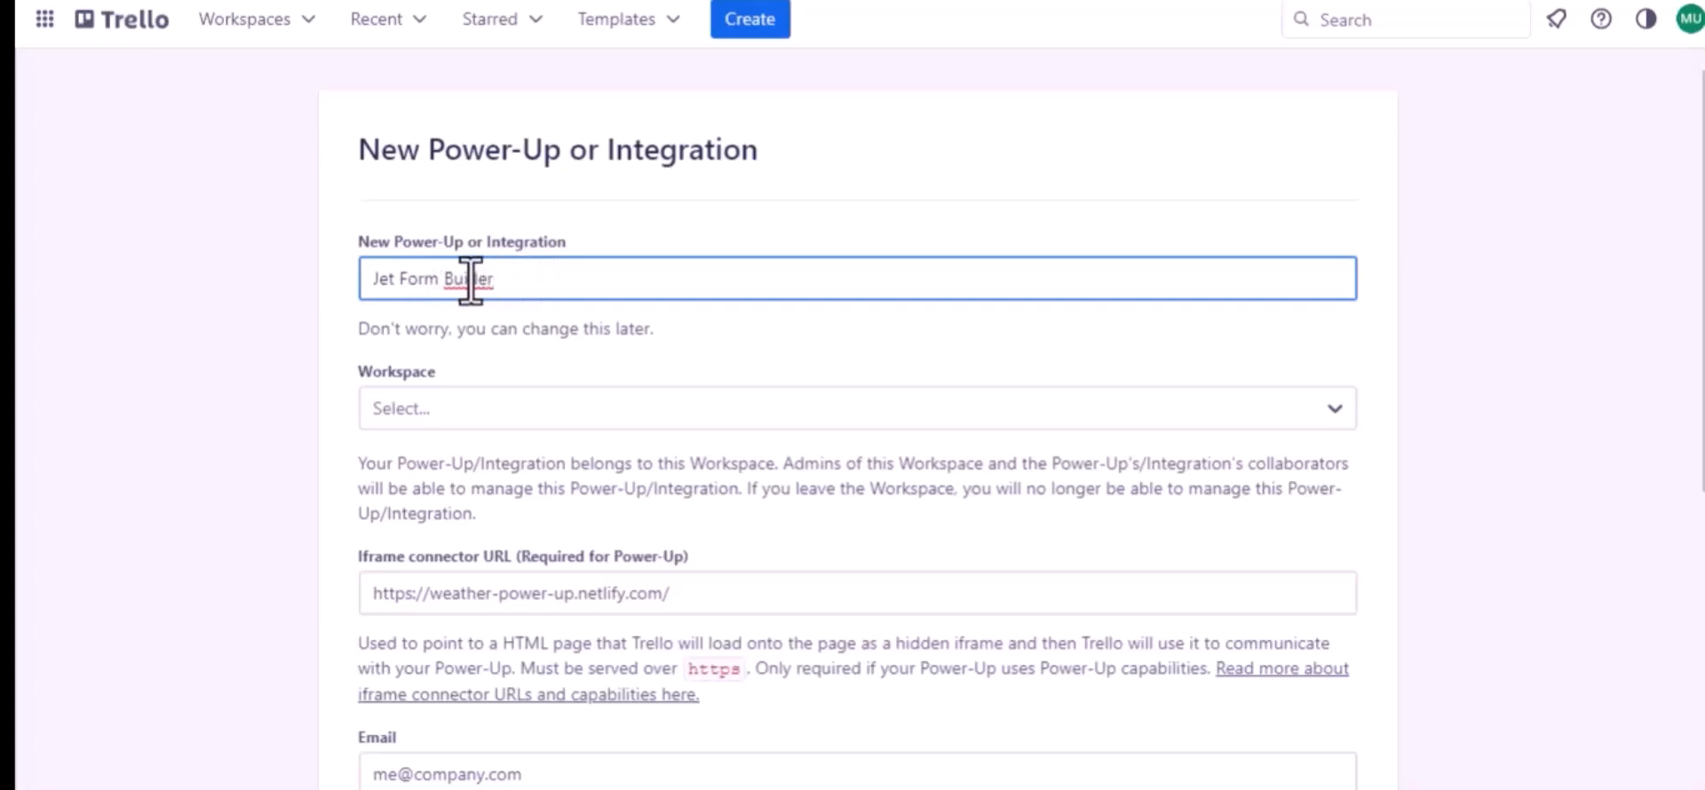
{"action": "type", "text": "l"}
{"action": "left_click", "coordinate": [487, 408]}
{"action": "left_click", "coordinate": [448, 508]}
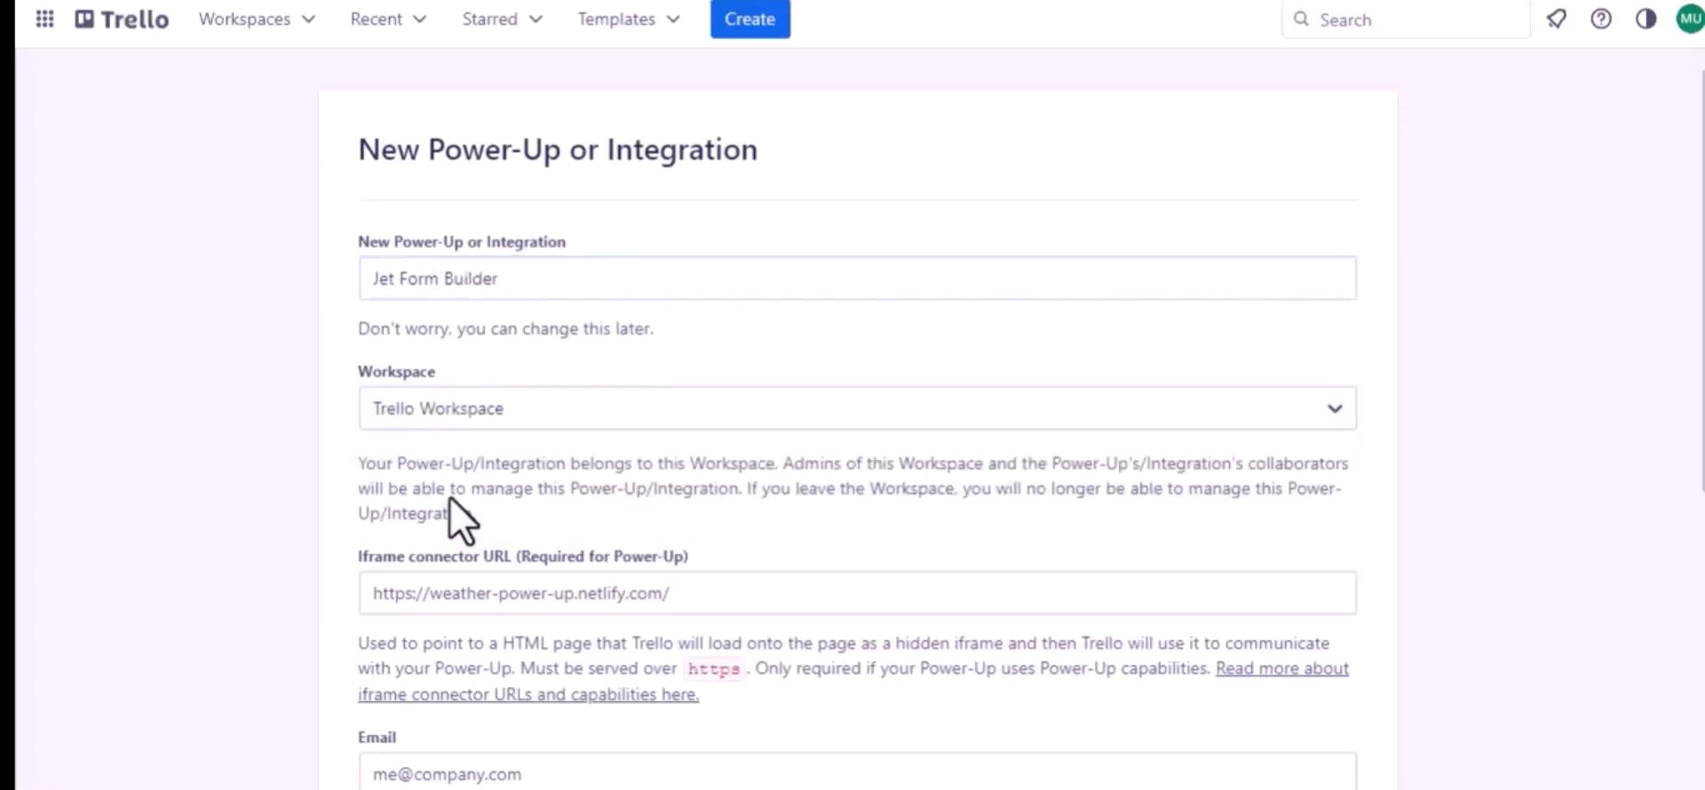
Enter the company's support e-mail as the Power-Up's email and reuse it as the support contact
{"action": "scroll", "coordinate": [448, 502], "scroll_direction": "down", "scroll_amount": 2}
{"action": "scroll", "coordinate": [639, 480], "scroll_direction": "down", "scroll_amount": 3}
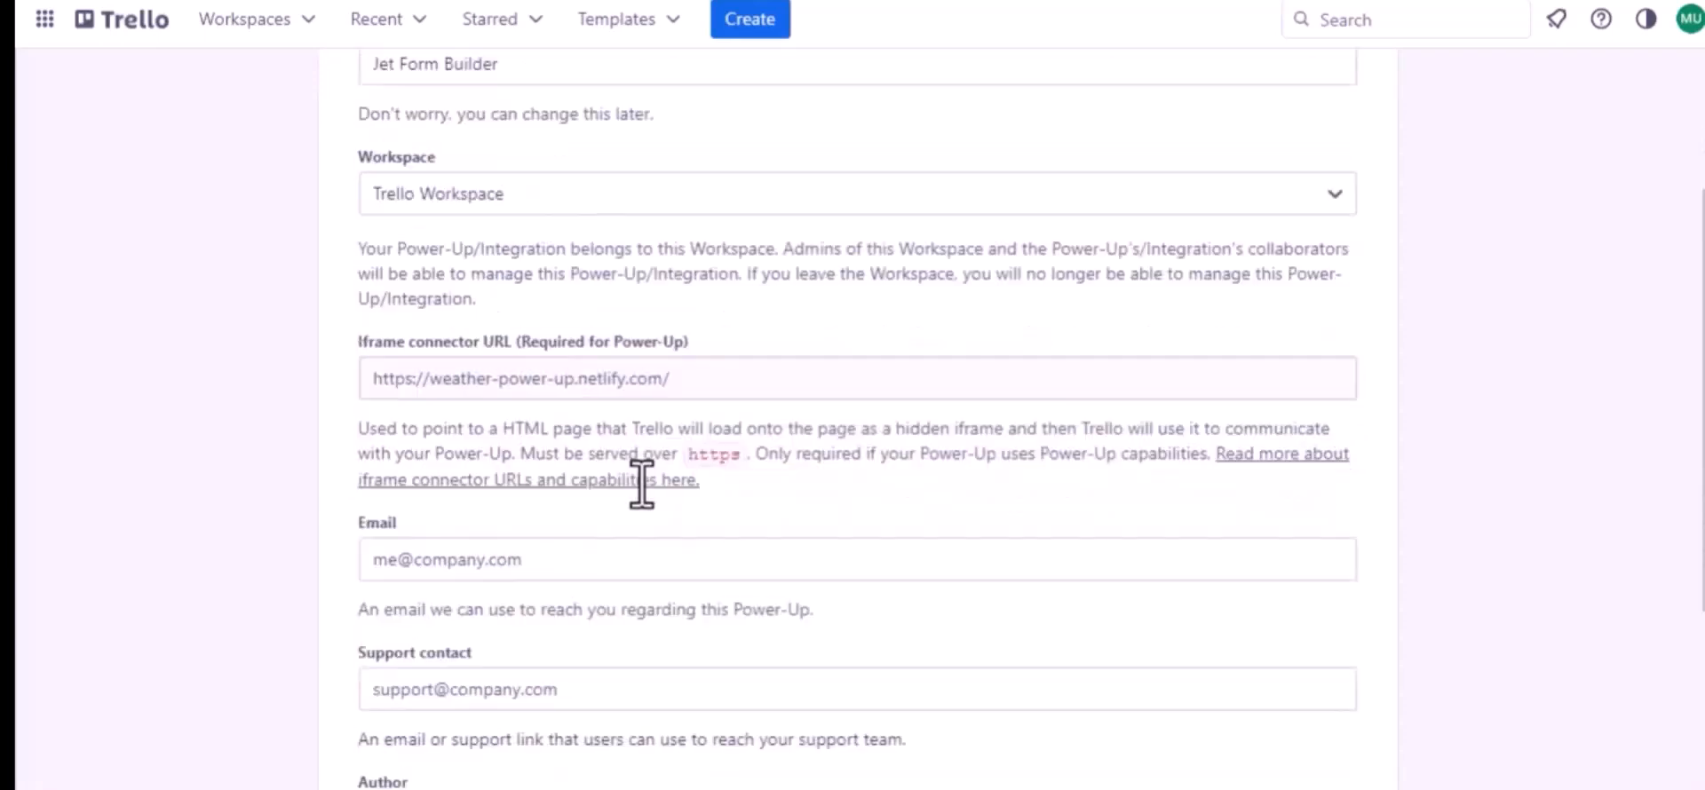
{"action": "left_click", "coordinate": [490, 467]}
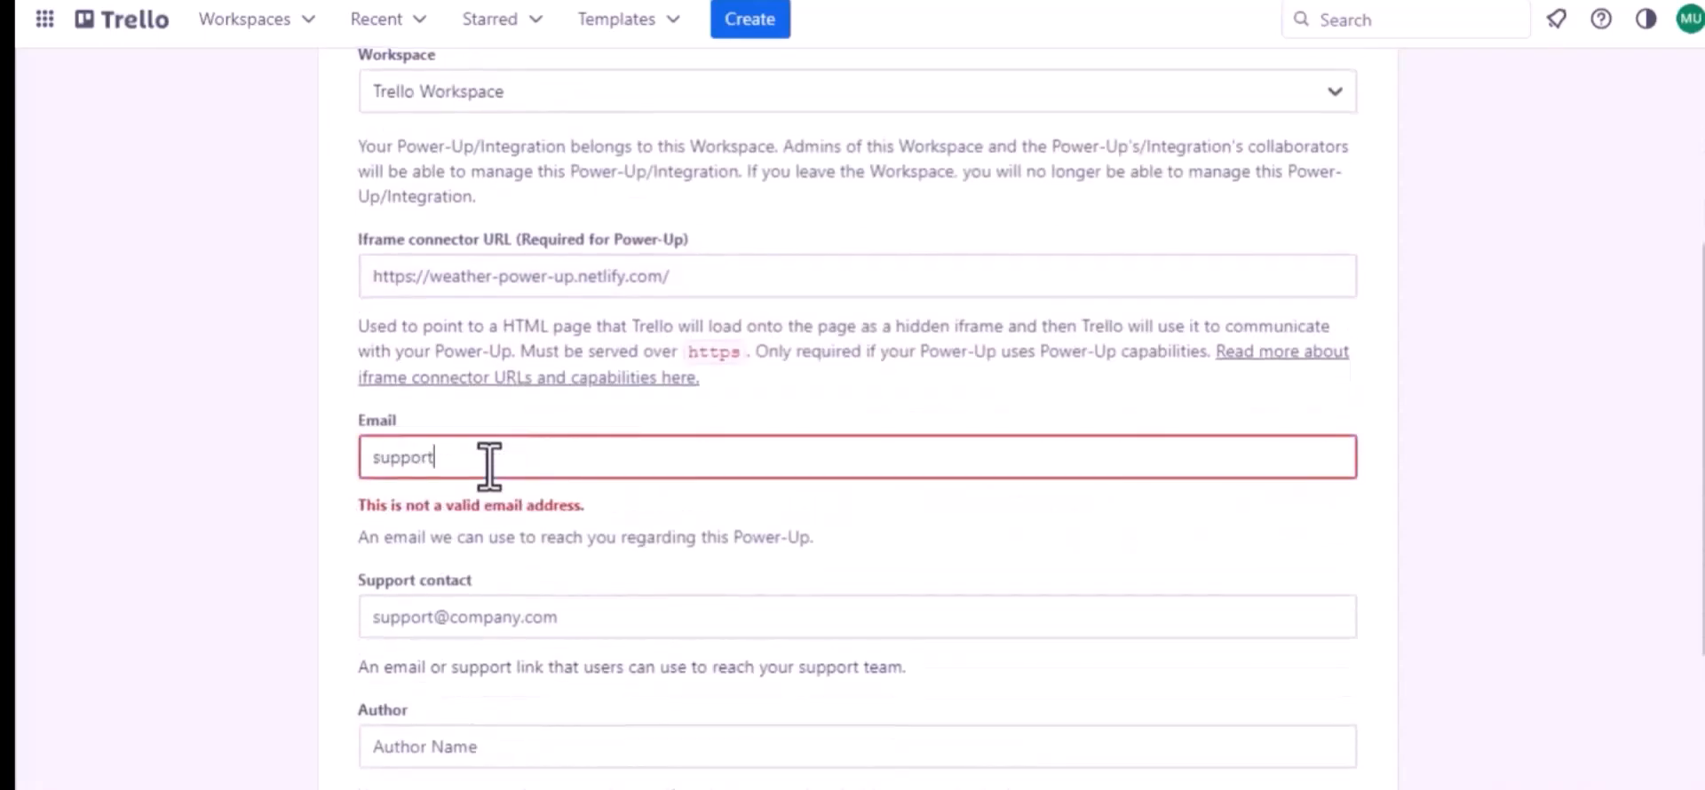
{"action": "key", "text": "ctrl+a"}
{"action": "key", "text": "ctrl+c"}
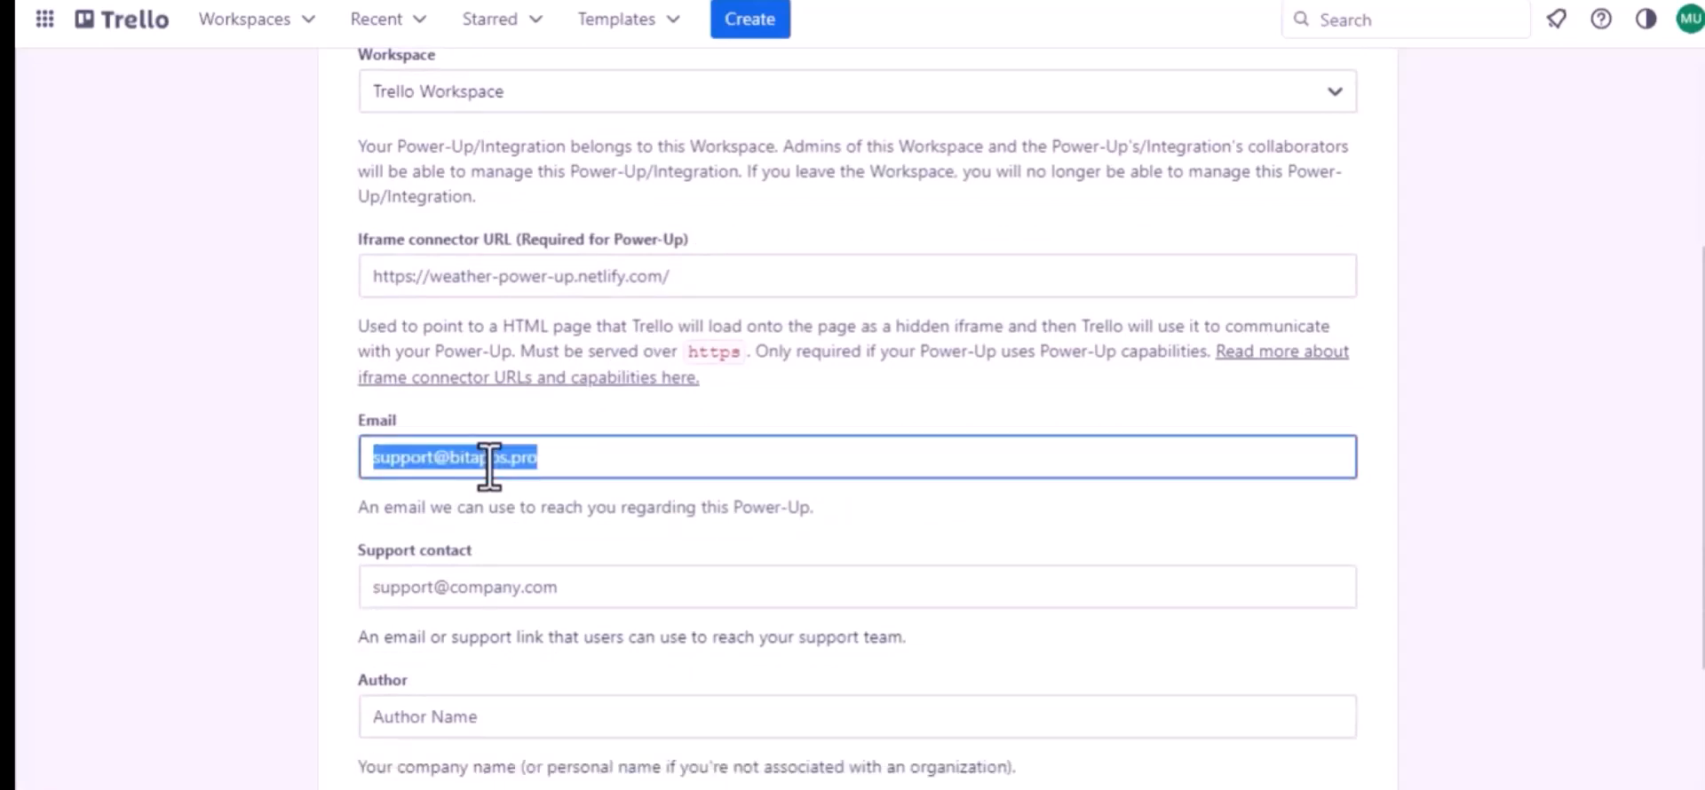
{"action": "left_click", "coordinate": [482, 587]}
{"action": "key", "text": "ctrl+v"}
Set the author to "Bit Apps" and create the Power-Up
{"action": "scroll", "coordinate": [482, 587], "scroll_direction": "down", "scroll_amount": 2}
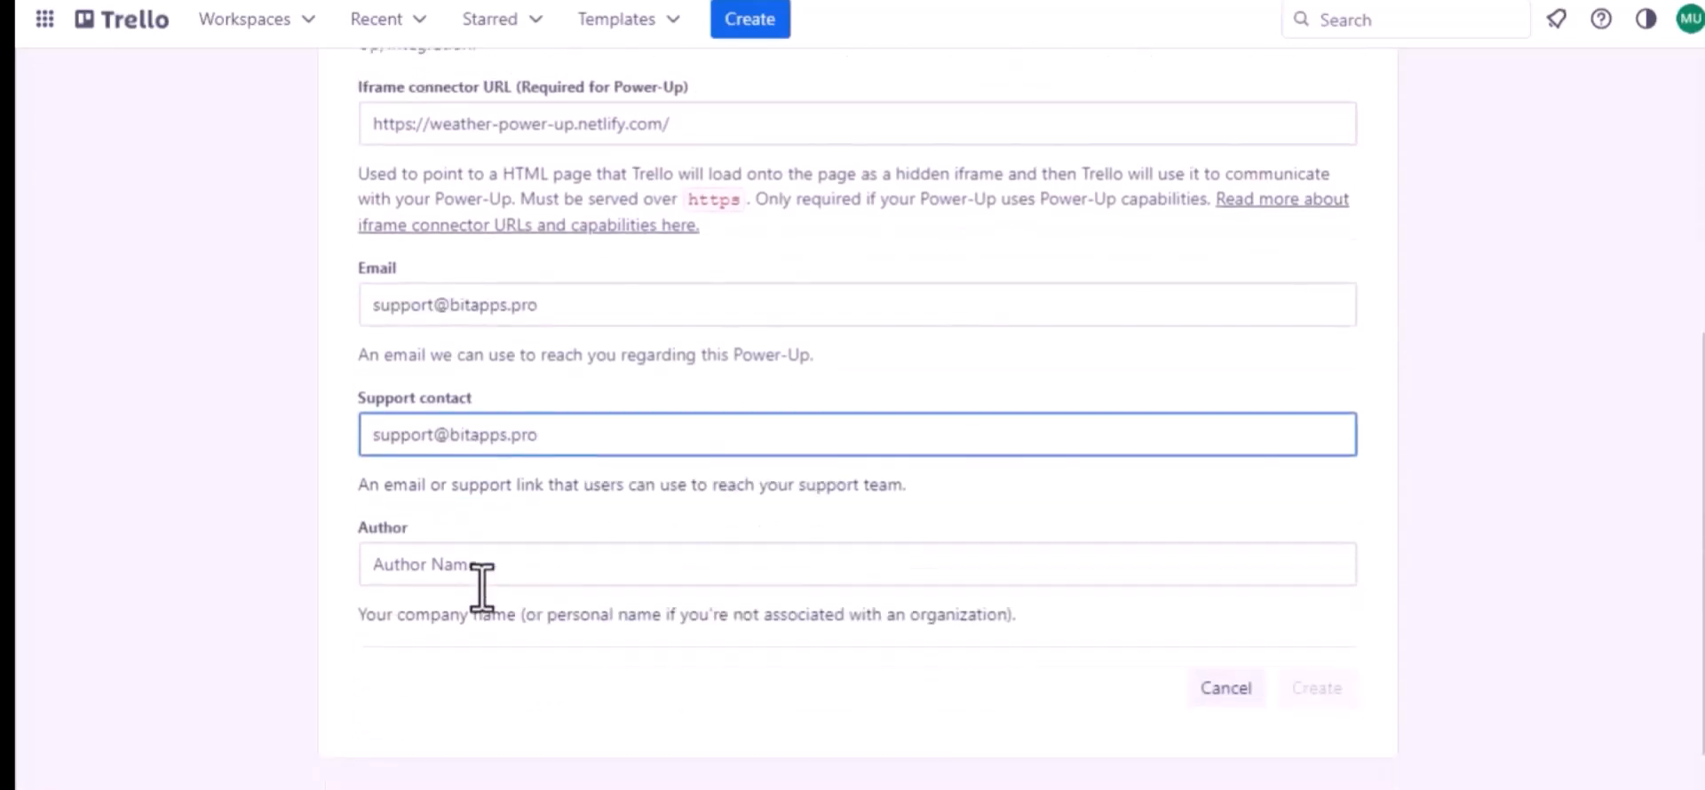
{"action": "left_click", "coordinate": [400, 527]}
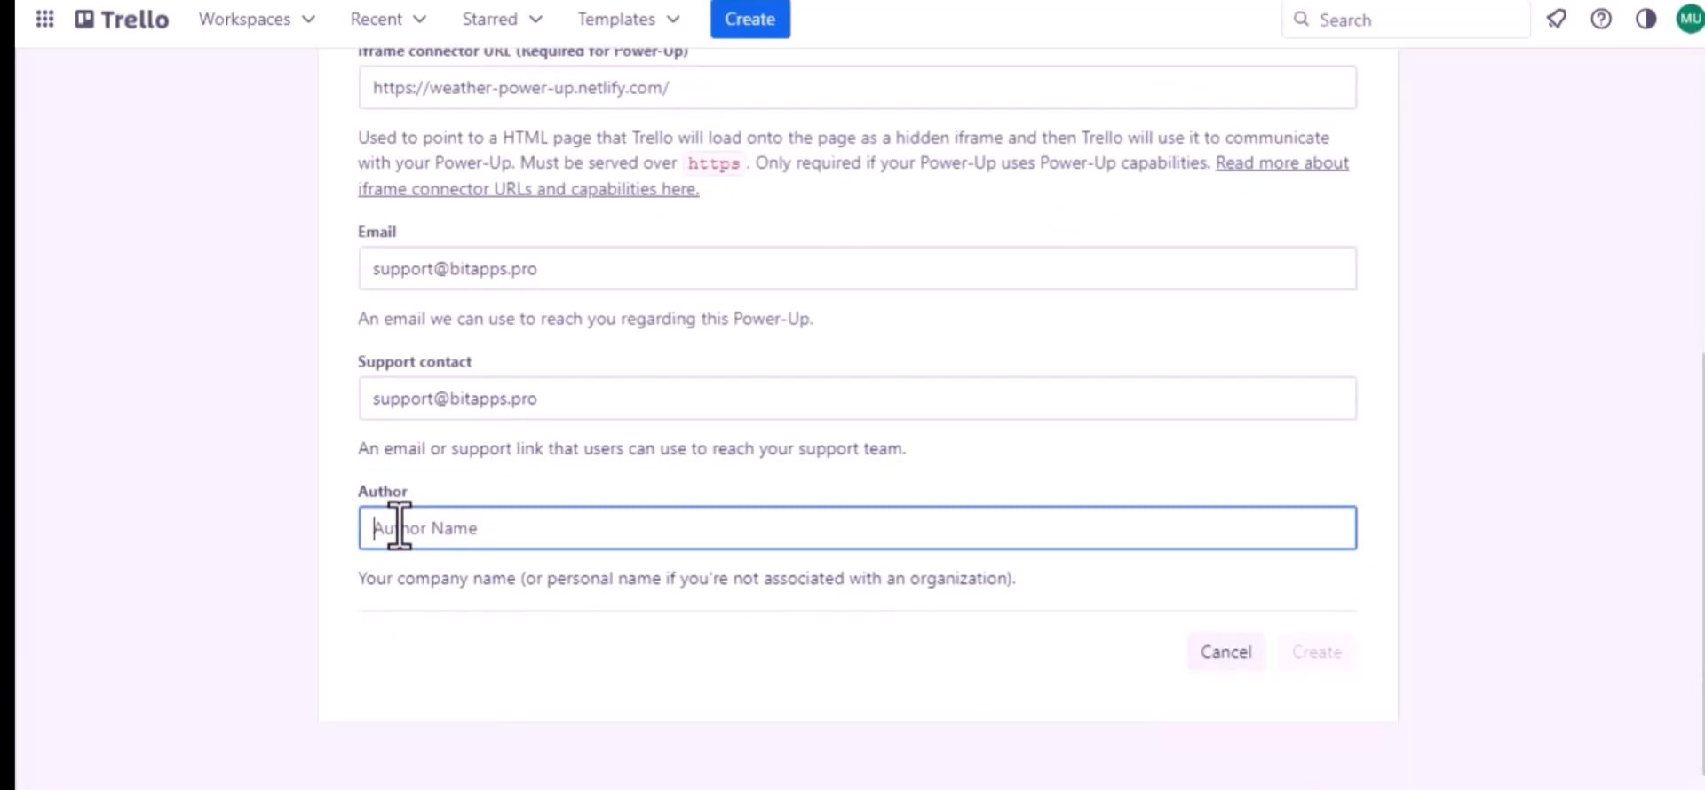
{"action": "type", "text": "Bit Apps"}
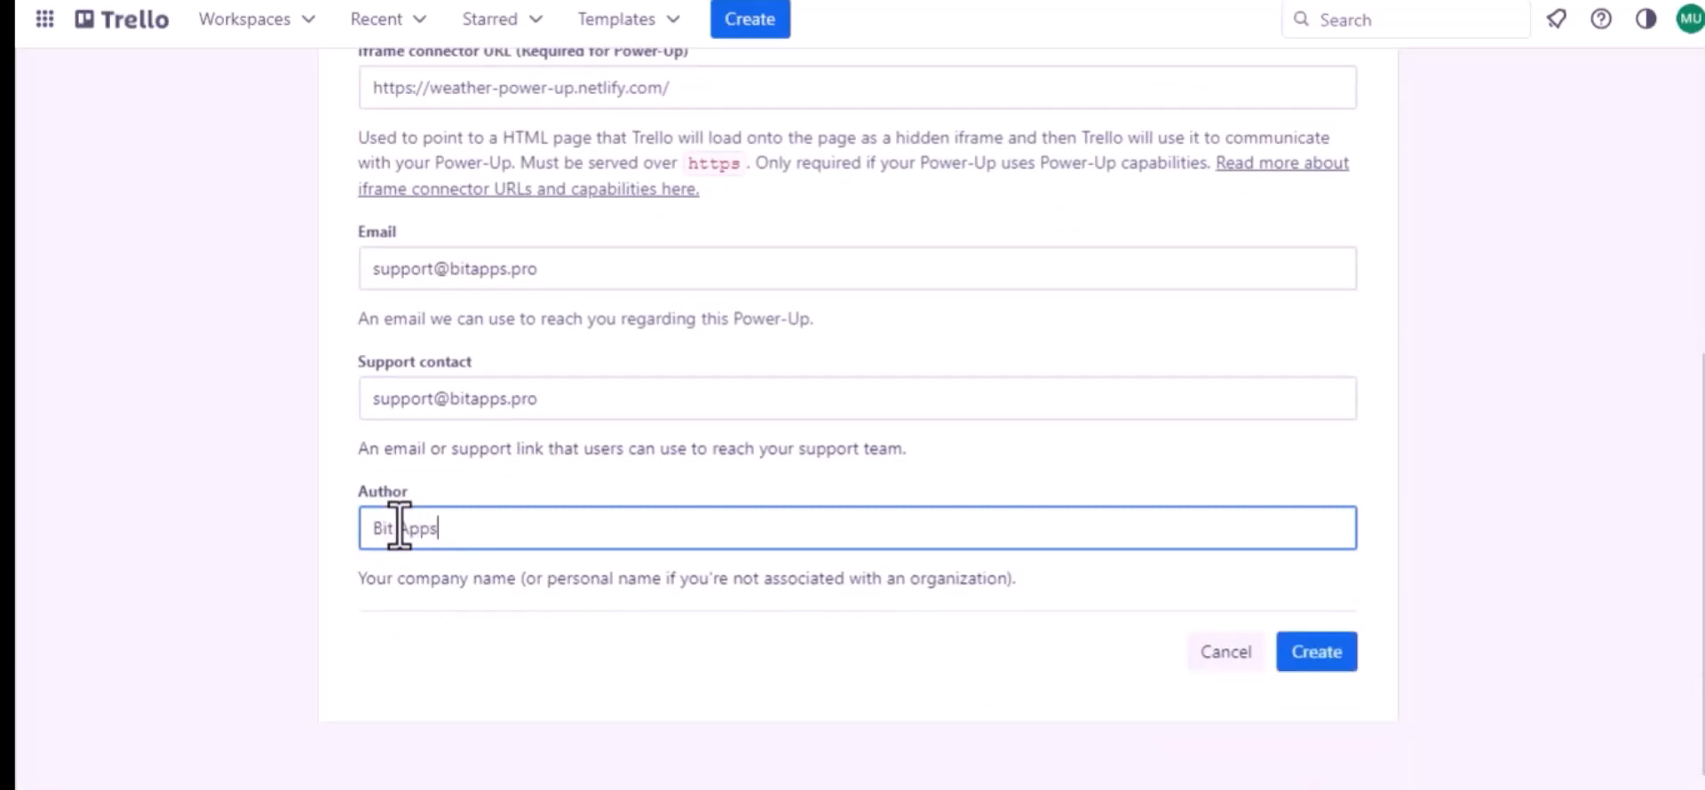
{"action": "left_click", "coordinate": [1327, 648]}
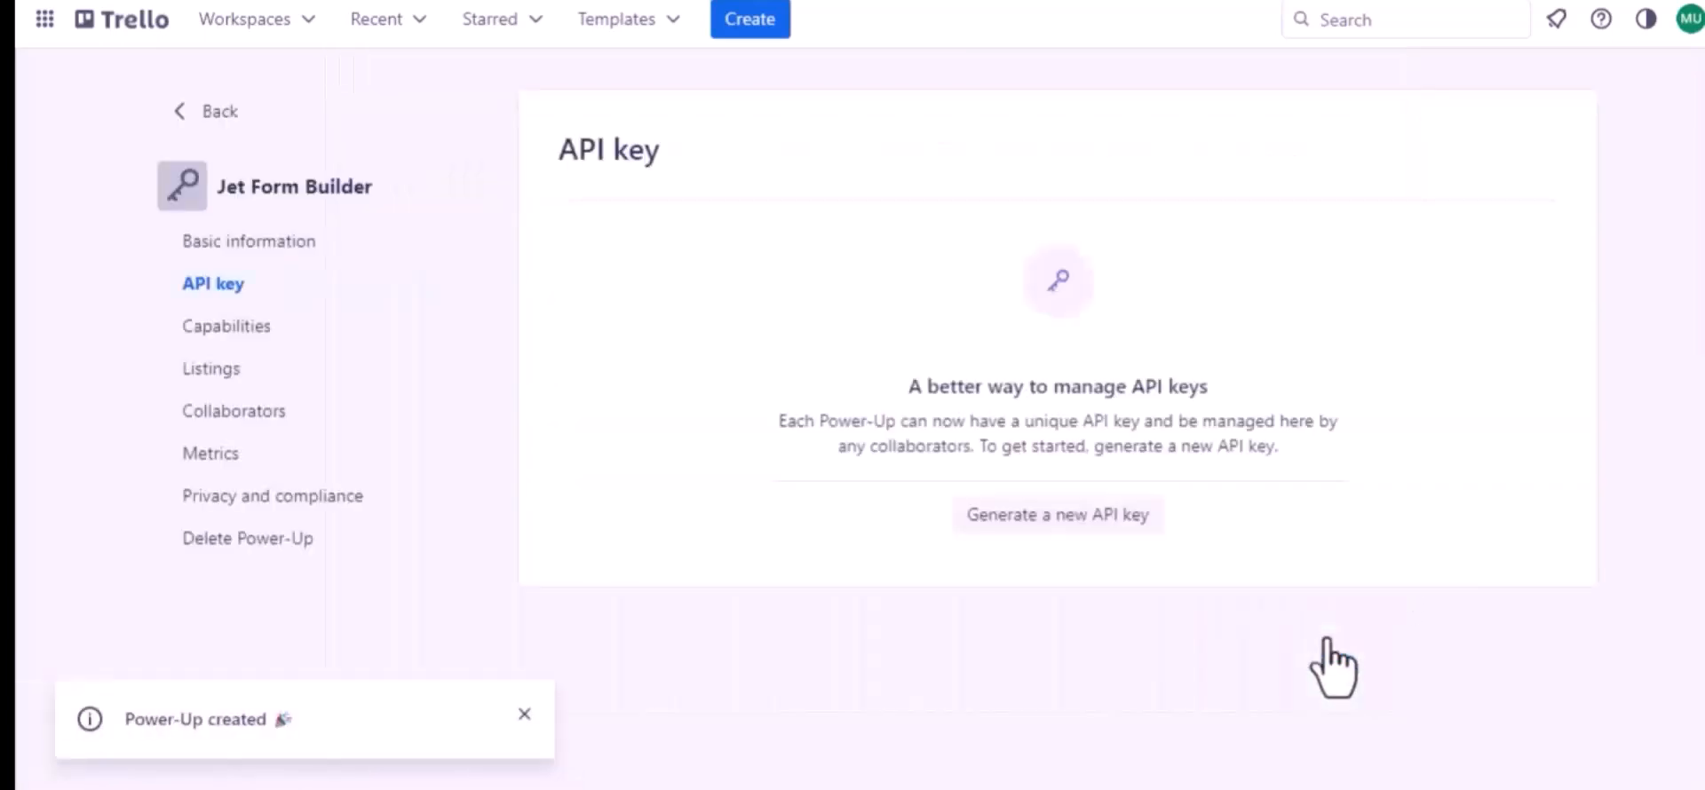
Generate an API key for the Power-Up and add the authorized redirect URI from Bit Integrations as an allowed origin
{"action": "left_click", "coordinate": [1046, 515]}
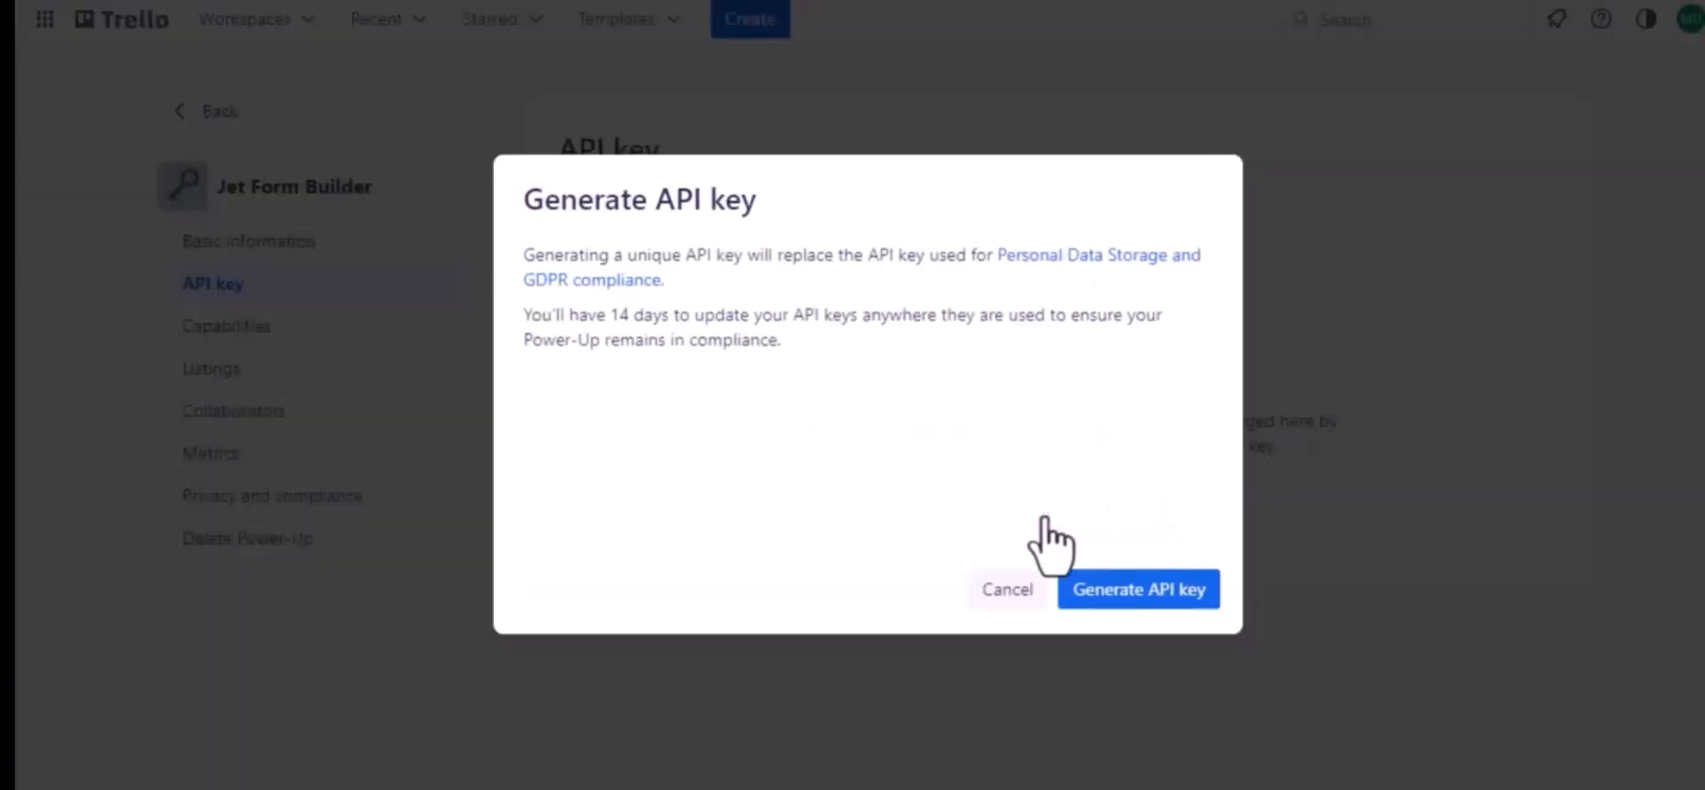
{"action": "left_click", "coordinate": [1134, 588]}
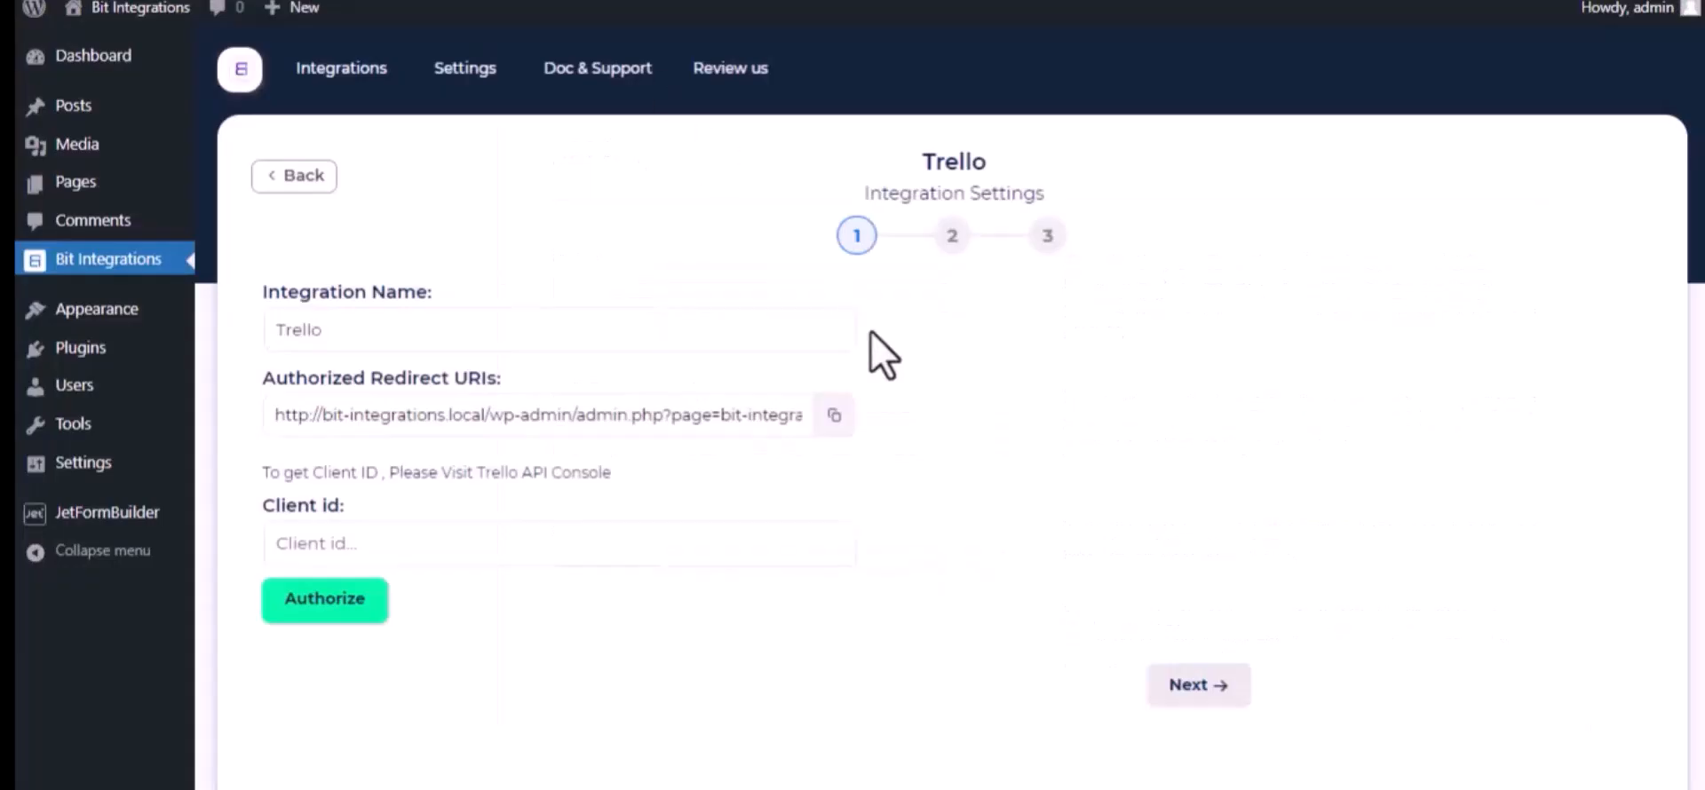
{"action": "left_click", "coordinate": [834, 415]}
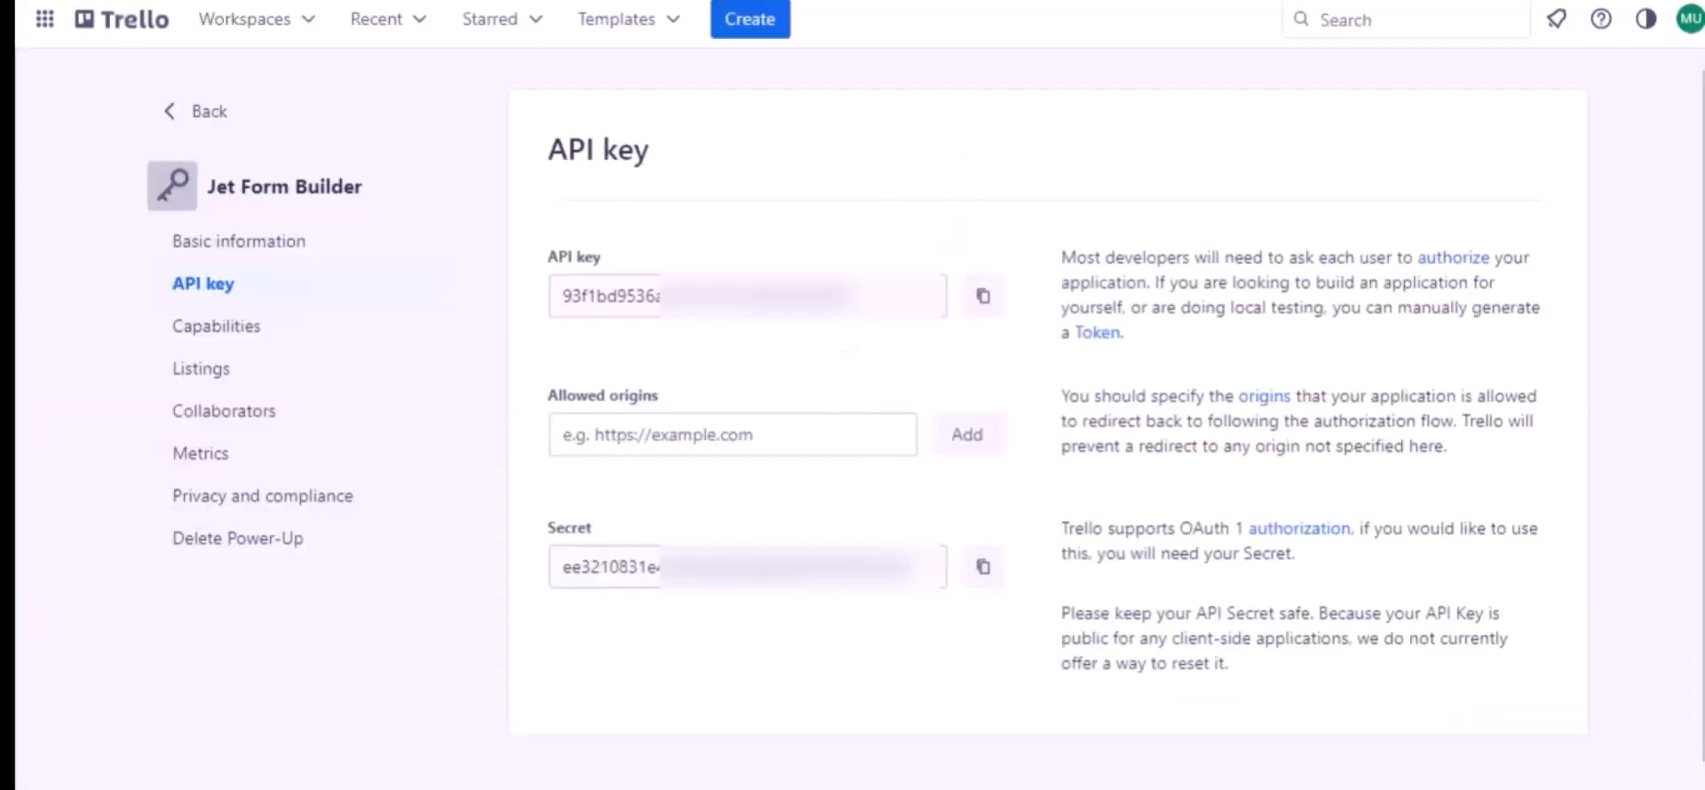
{"action": "left_click", "coordinate": [640, 437]}
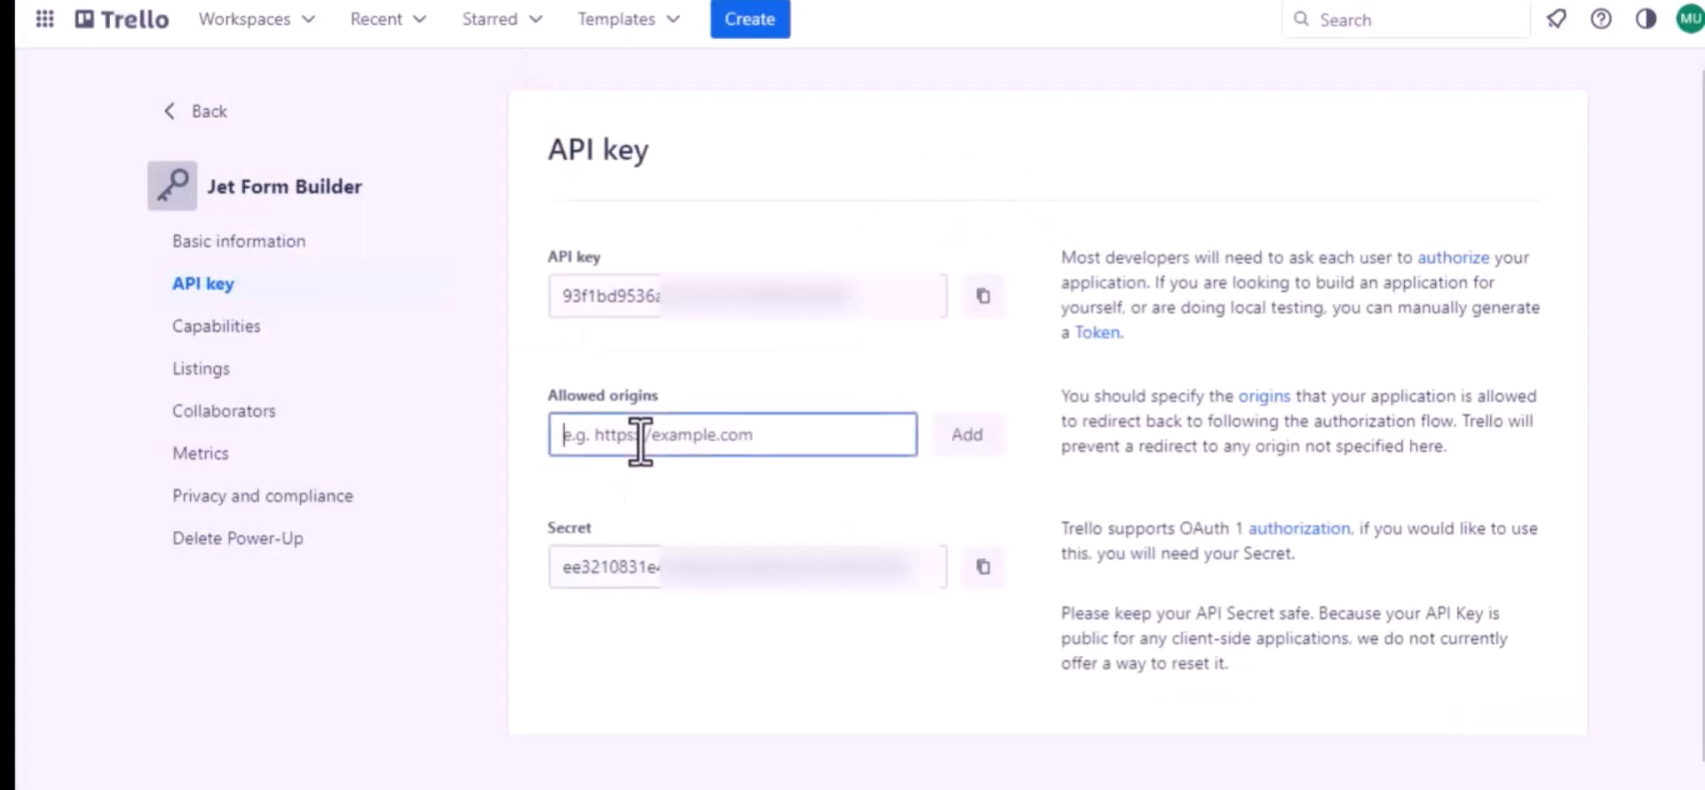
{"action": "key", "text": "ctrl+v"}
{"action": "left_click", "coordinate": [965, 451]}
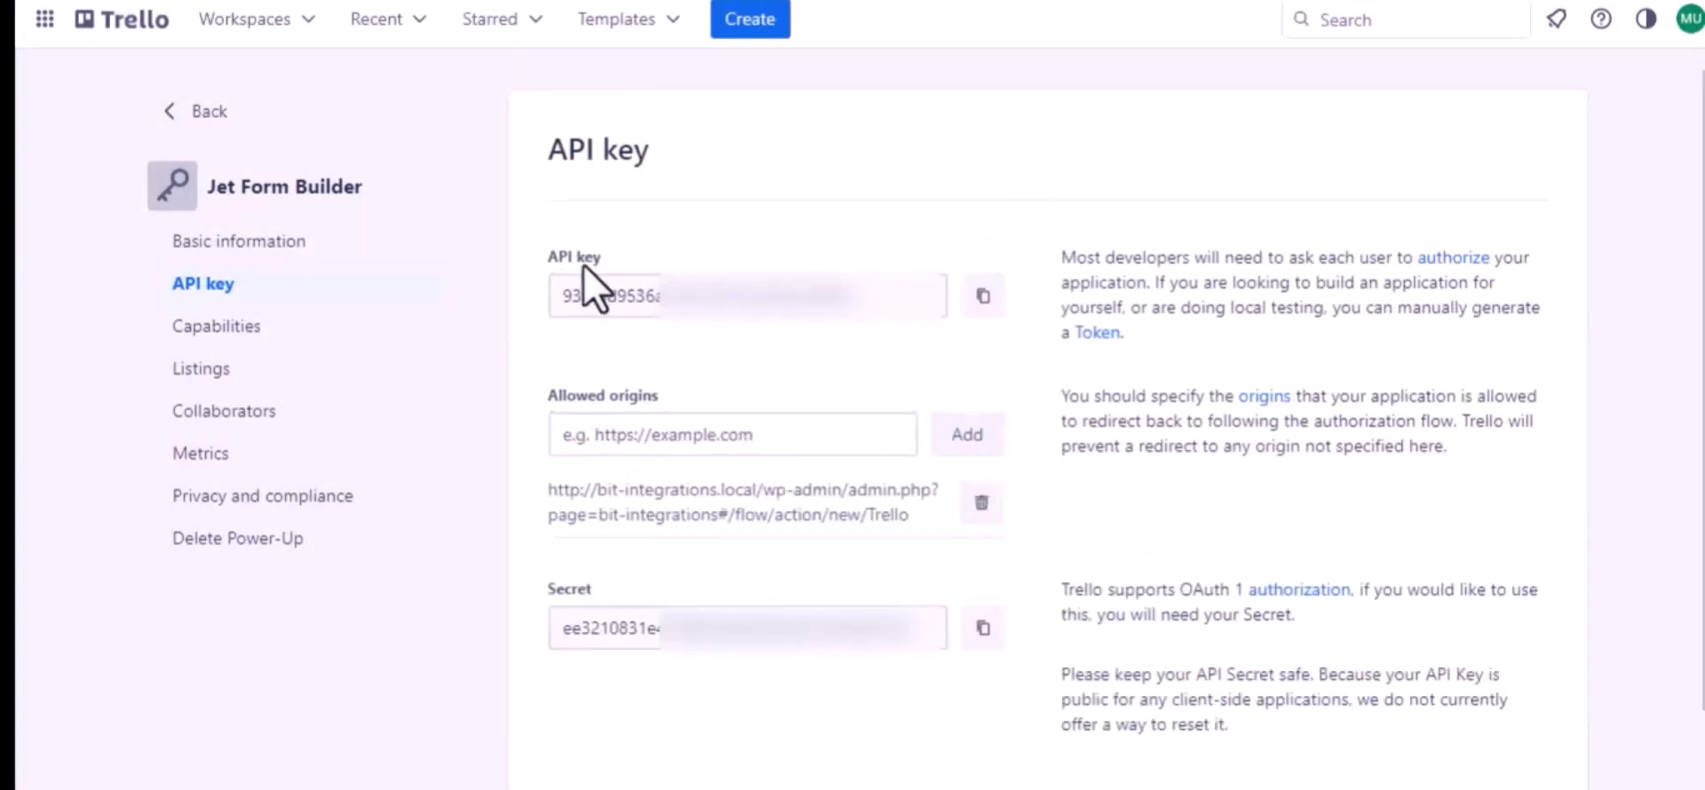
Paste the Power-Up's API key as the client ID in Bit Integrations and authorize access to the Trello account
{"action": "left_click", "coordinate": [981, 298]}
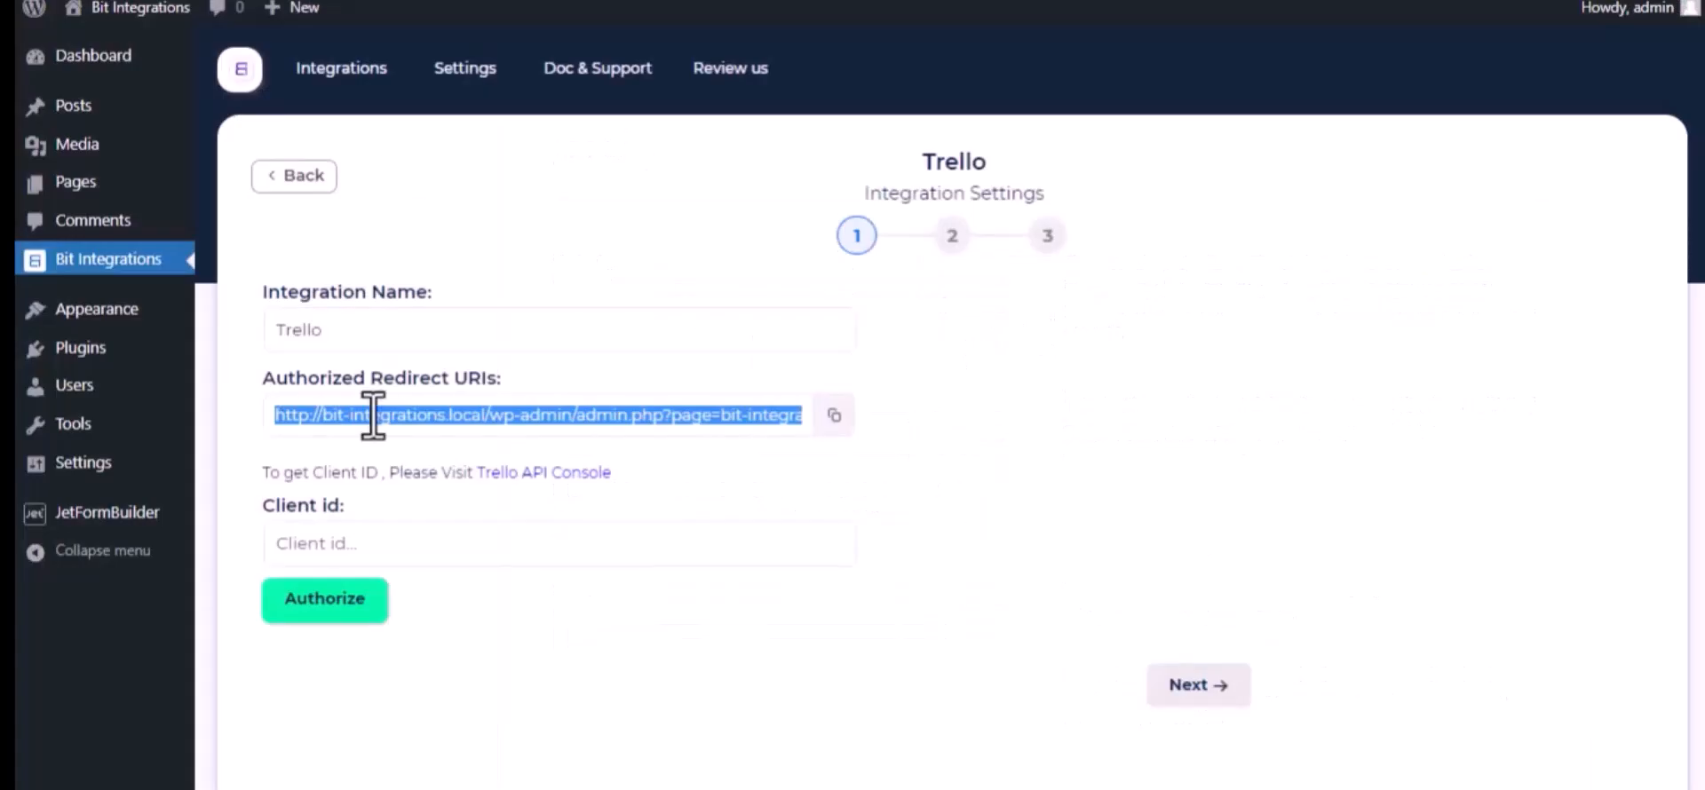
{"action": "left_click", "coordinate": [369, 538]}
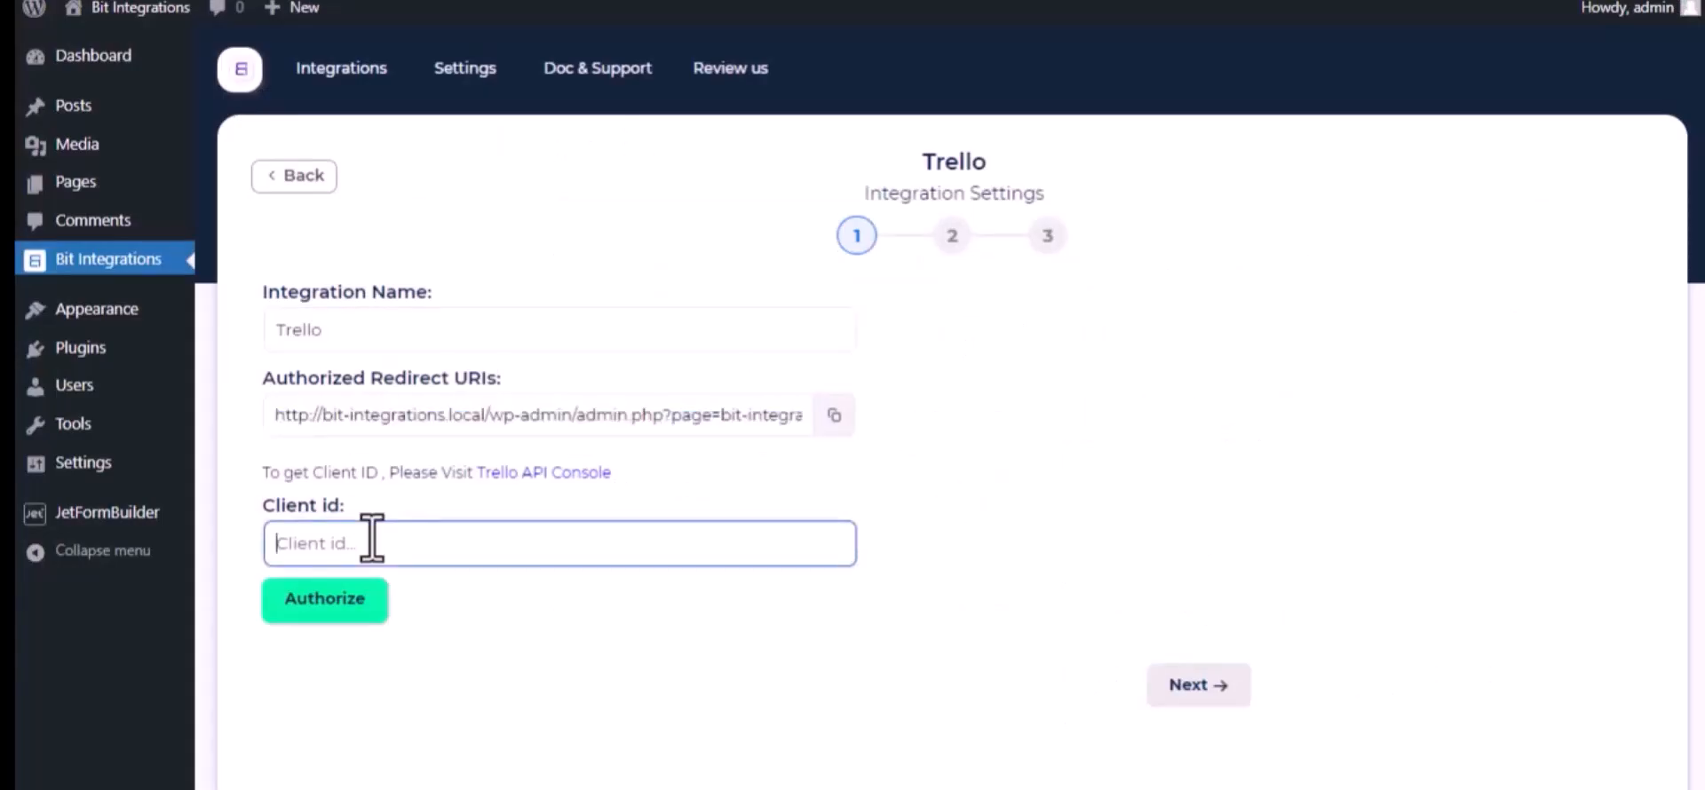
{"action": "key", "text": "ctrl+v"}
{"action": "left_click", "coordinate": [355, 604]}
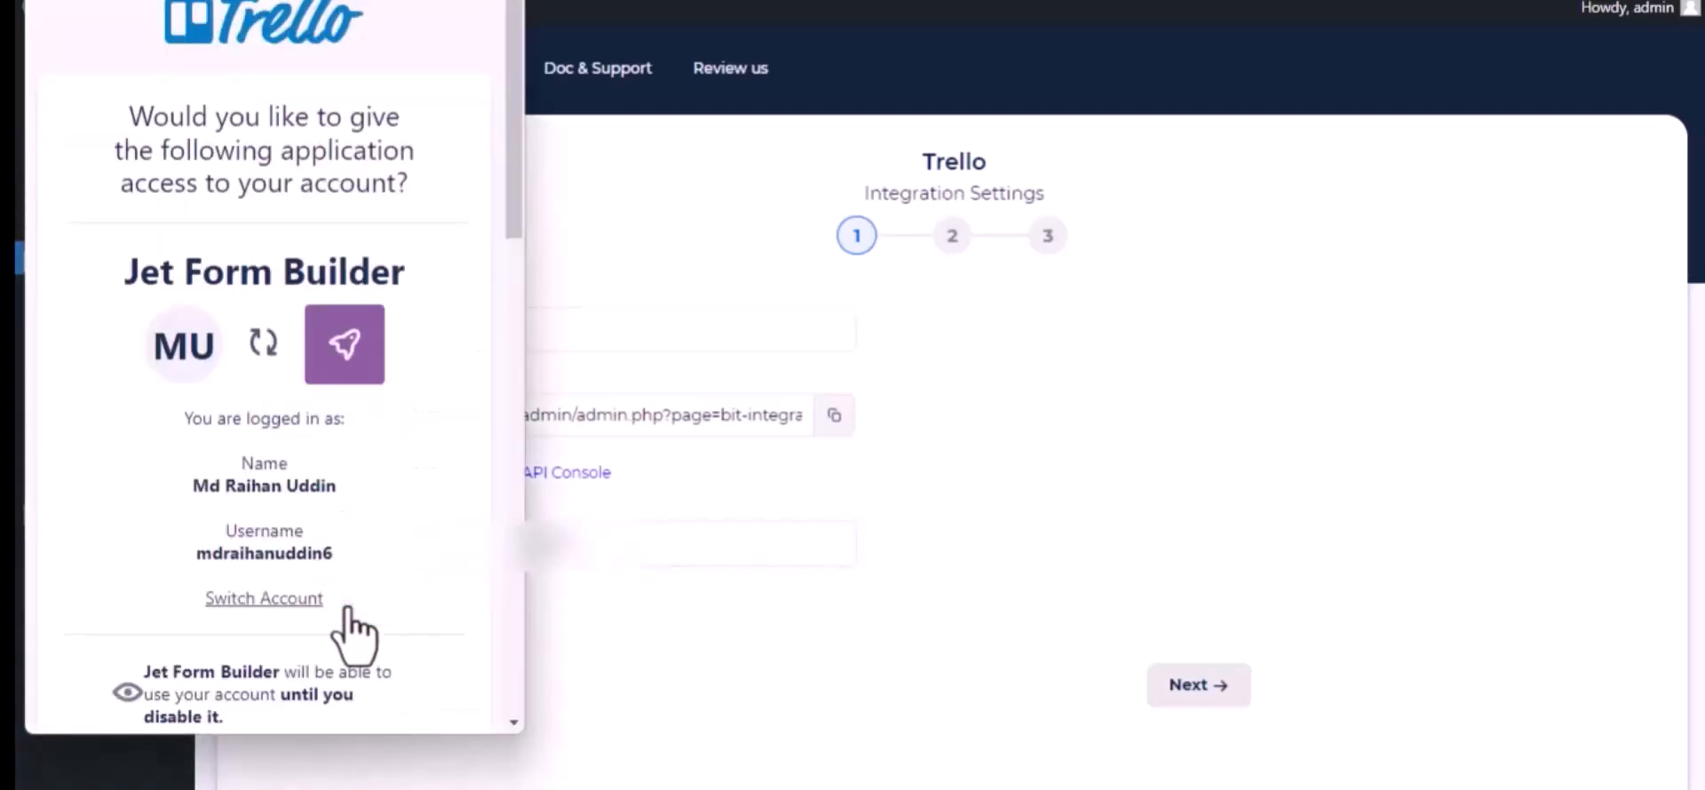
{"action": "scroll", "coordinate": [354, 635], "scroll_direction": "down", "scroll_amount": 10}
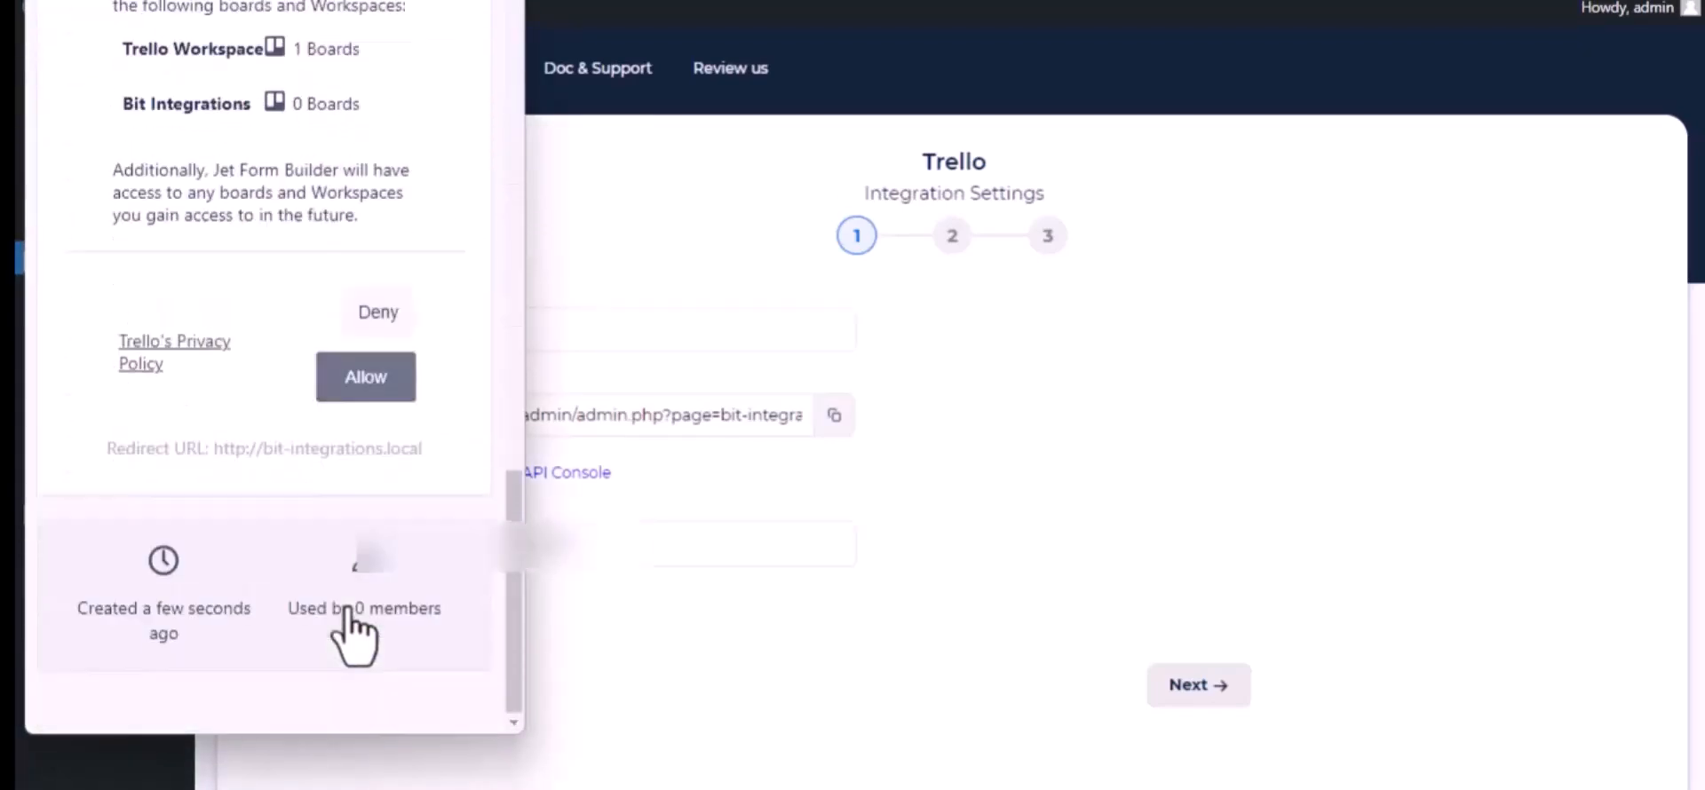
{"action": "left_click", "coordinate": [356, 382]}
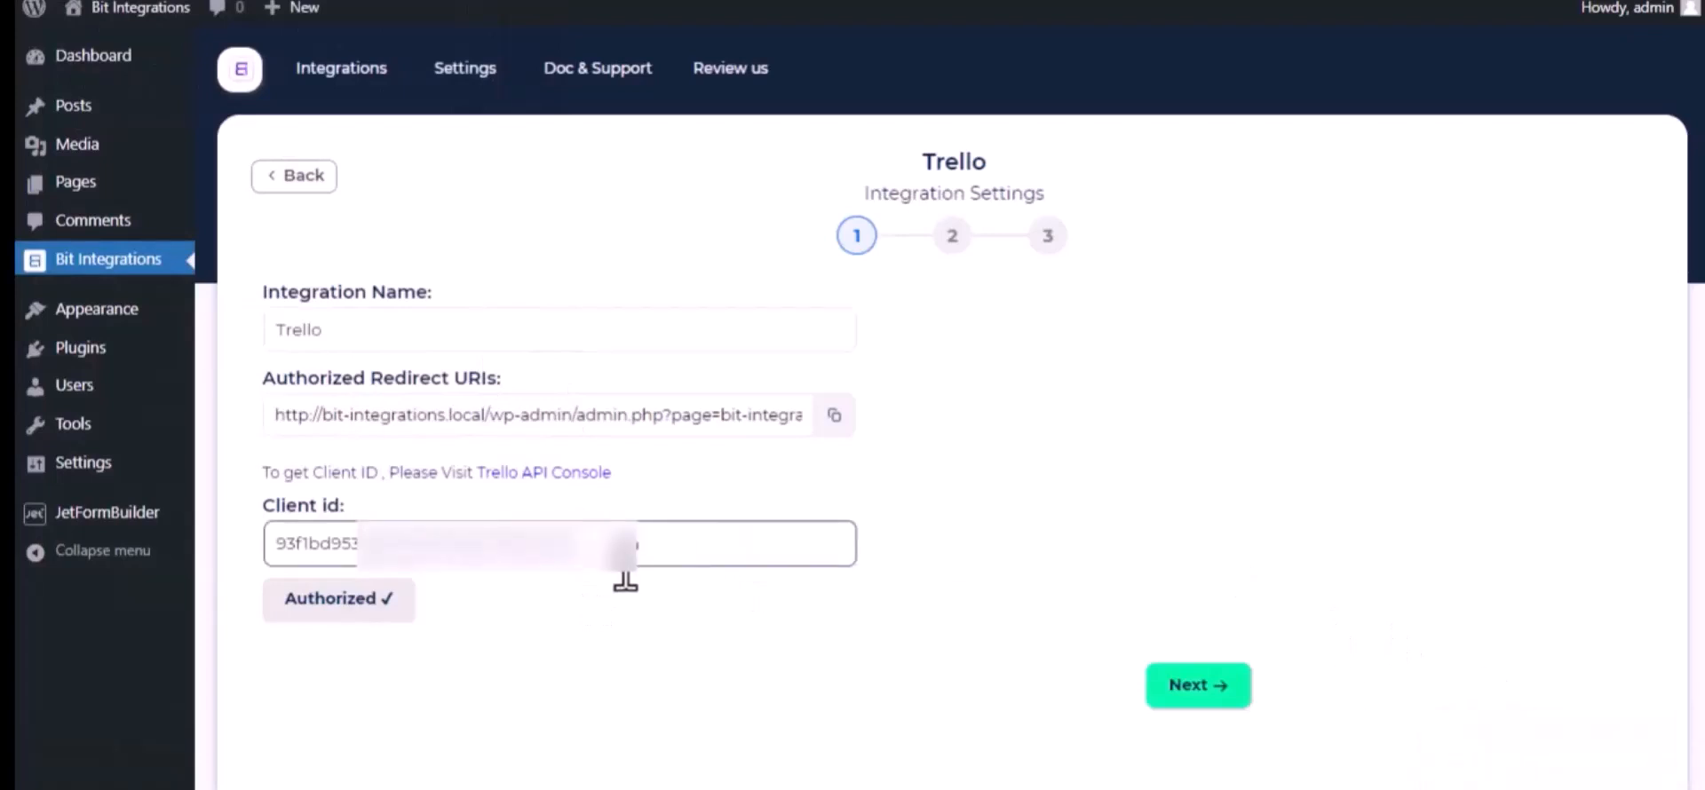
Continue to the second stage of the Trello integration settings and select the Bit Integrations board
{"action": "scroll", "coordinate": [622, 573], "scroll_direction": "down", "scroll_amount": 2}
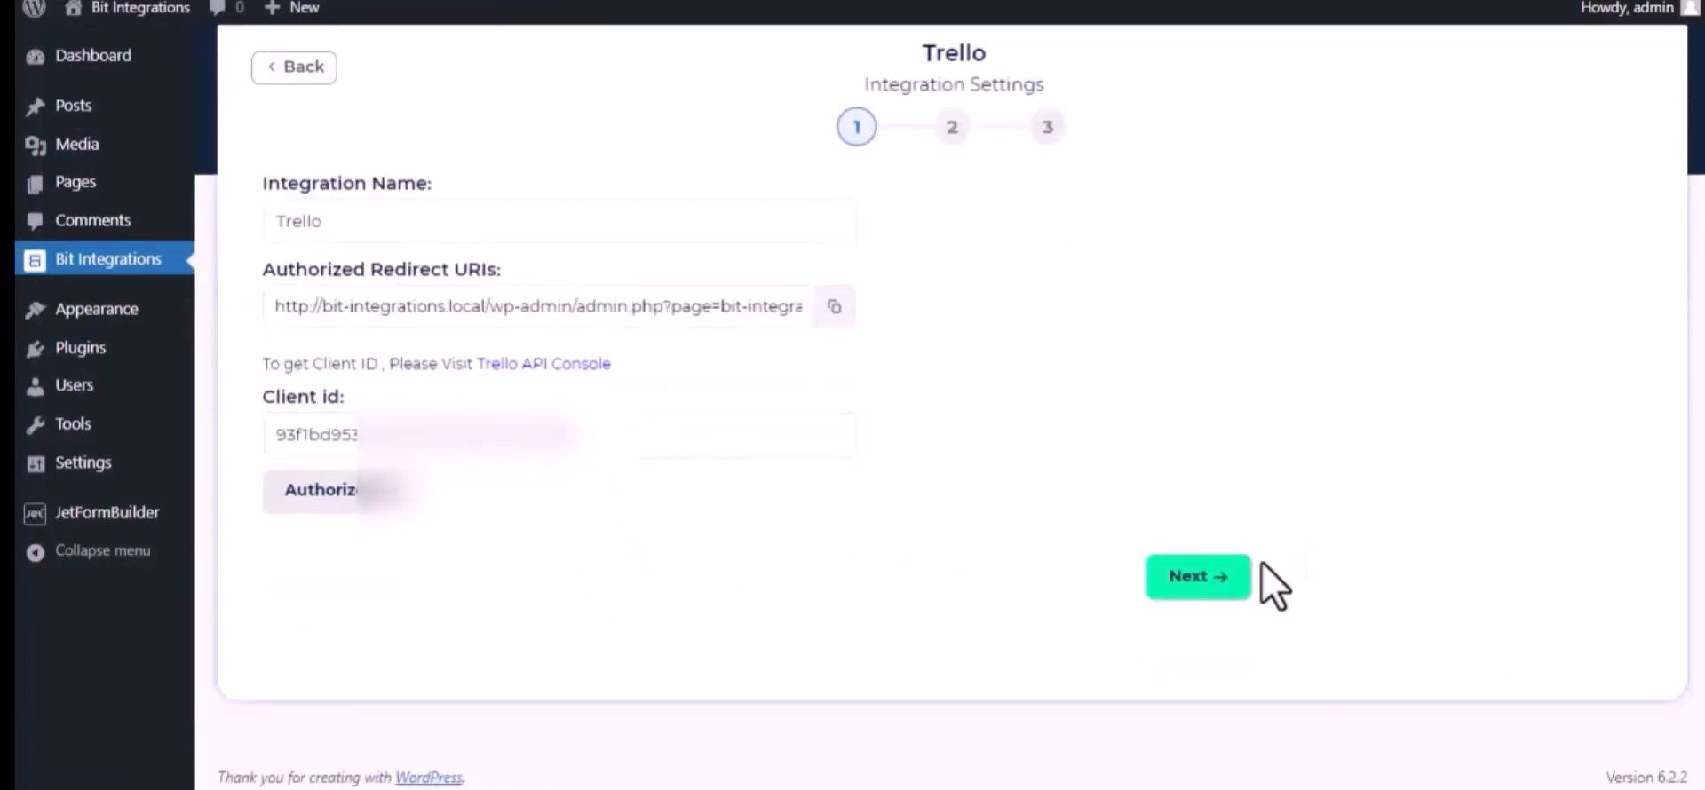
{"action": "left_click", "coordinate": [1206, 578]}
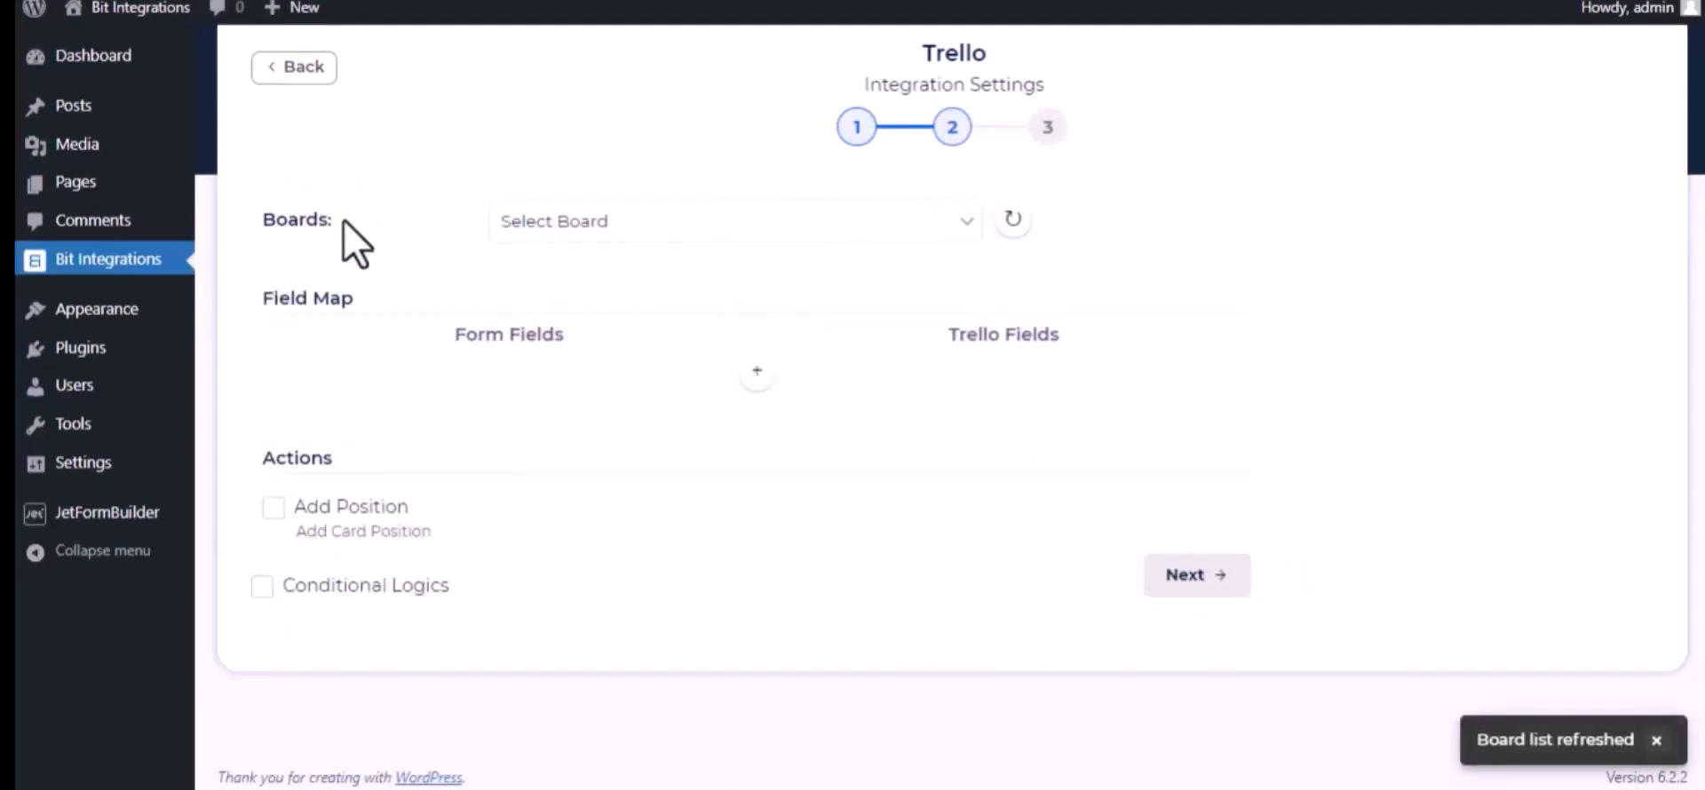
{"action": "left_click", "coordinate": [641, 218]}
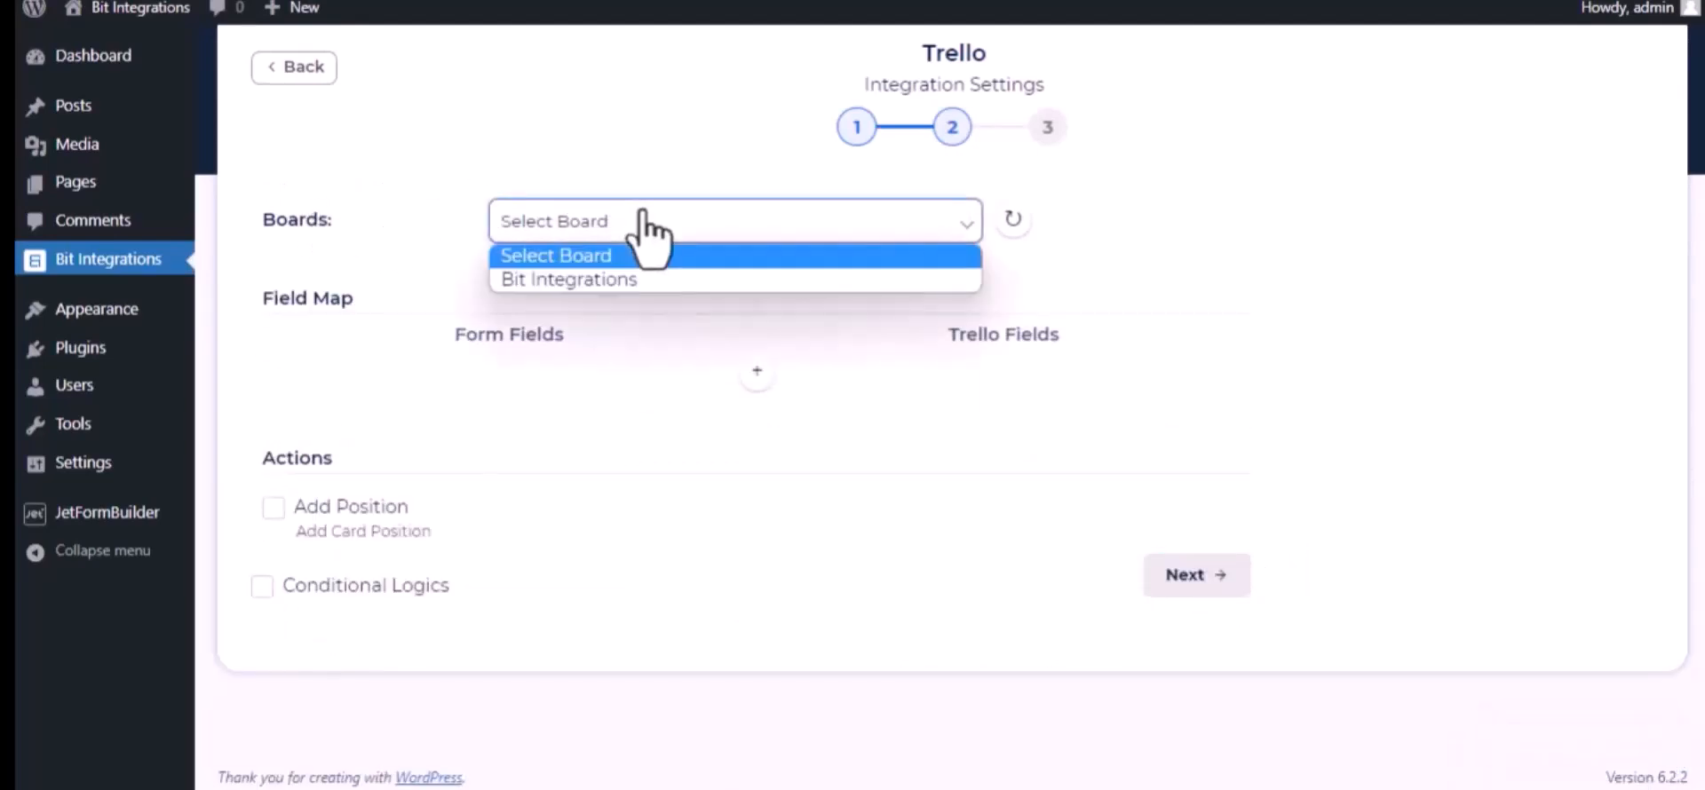
{"action": "left_click", "coordinate": [639, 280]}
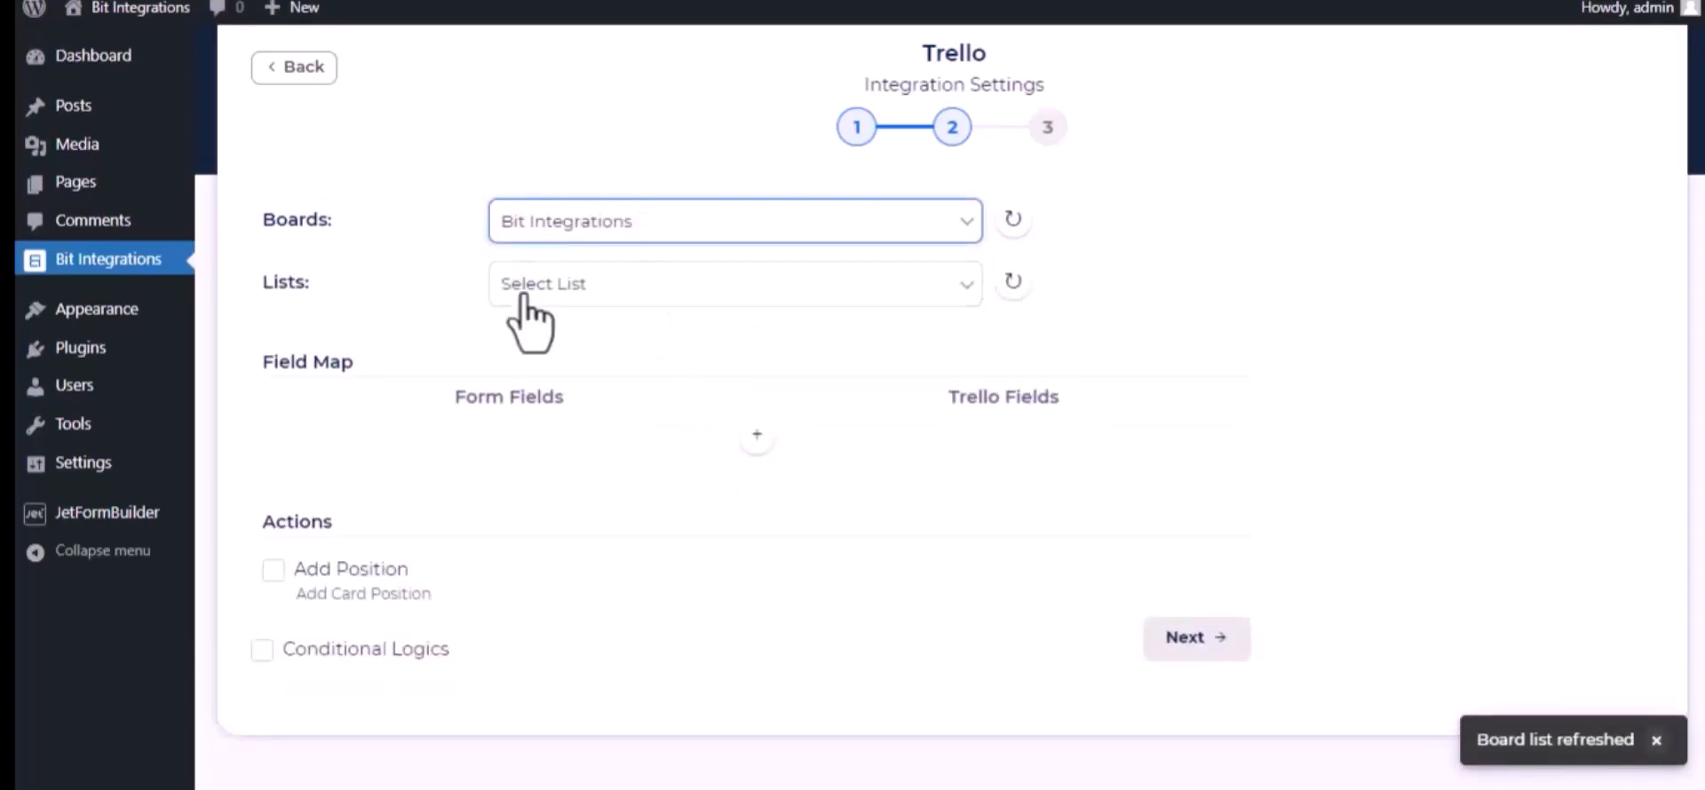
Select the To Do list for the Trello integration and map the form's Bit Integrations-name field to the Trello Name field
{"action": "left_click", "coordinate": [572, 286]}
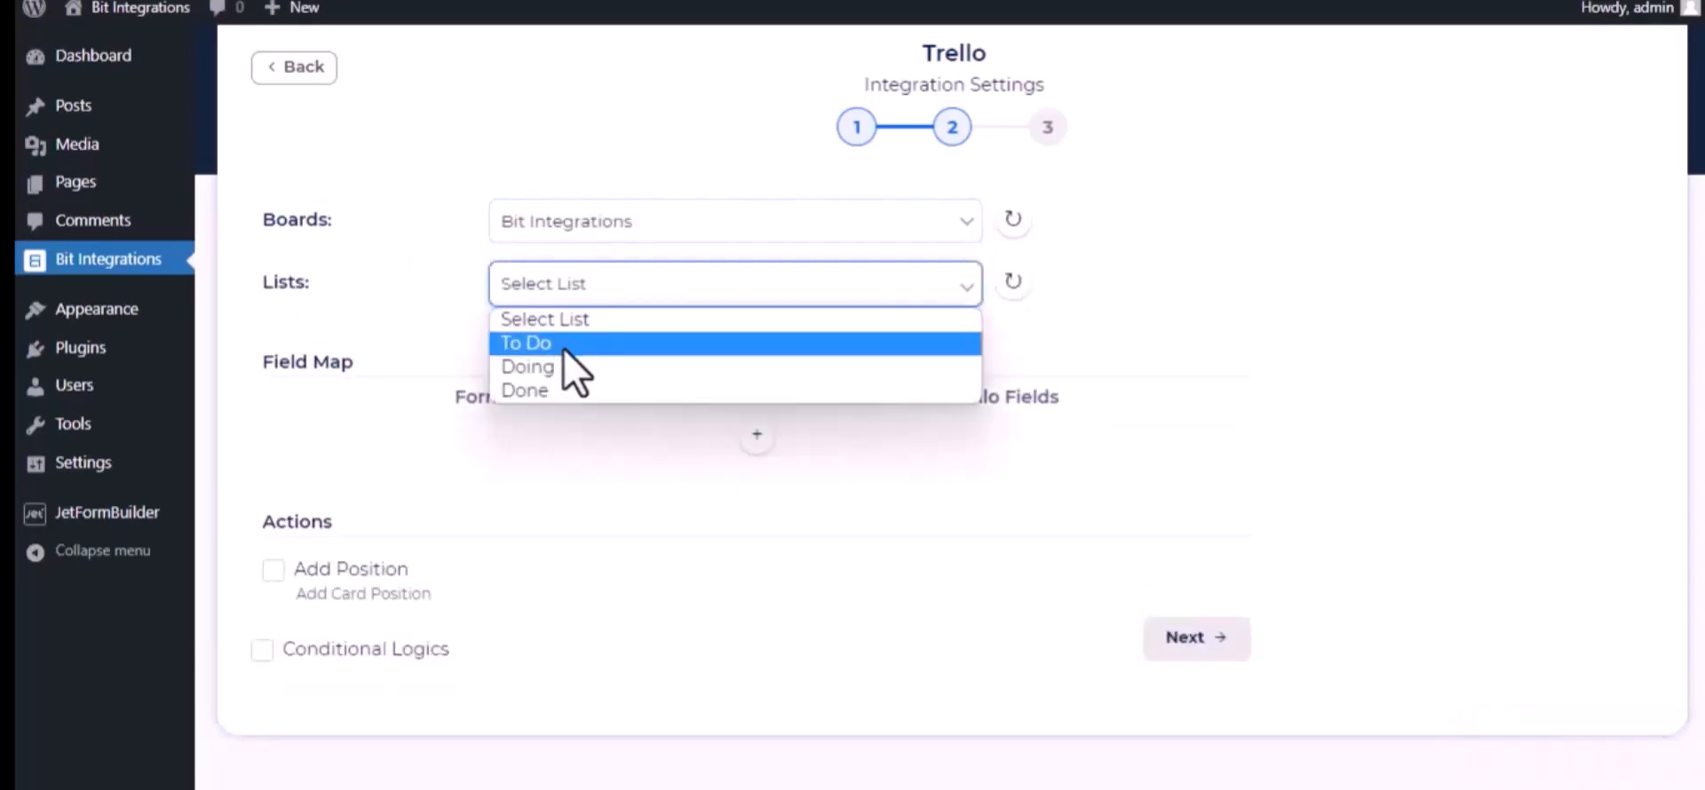
{"action": "left_click", "coordinate": [563, 345]}
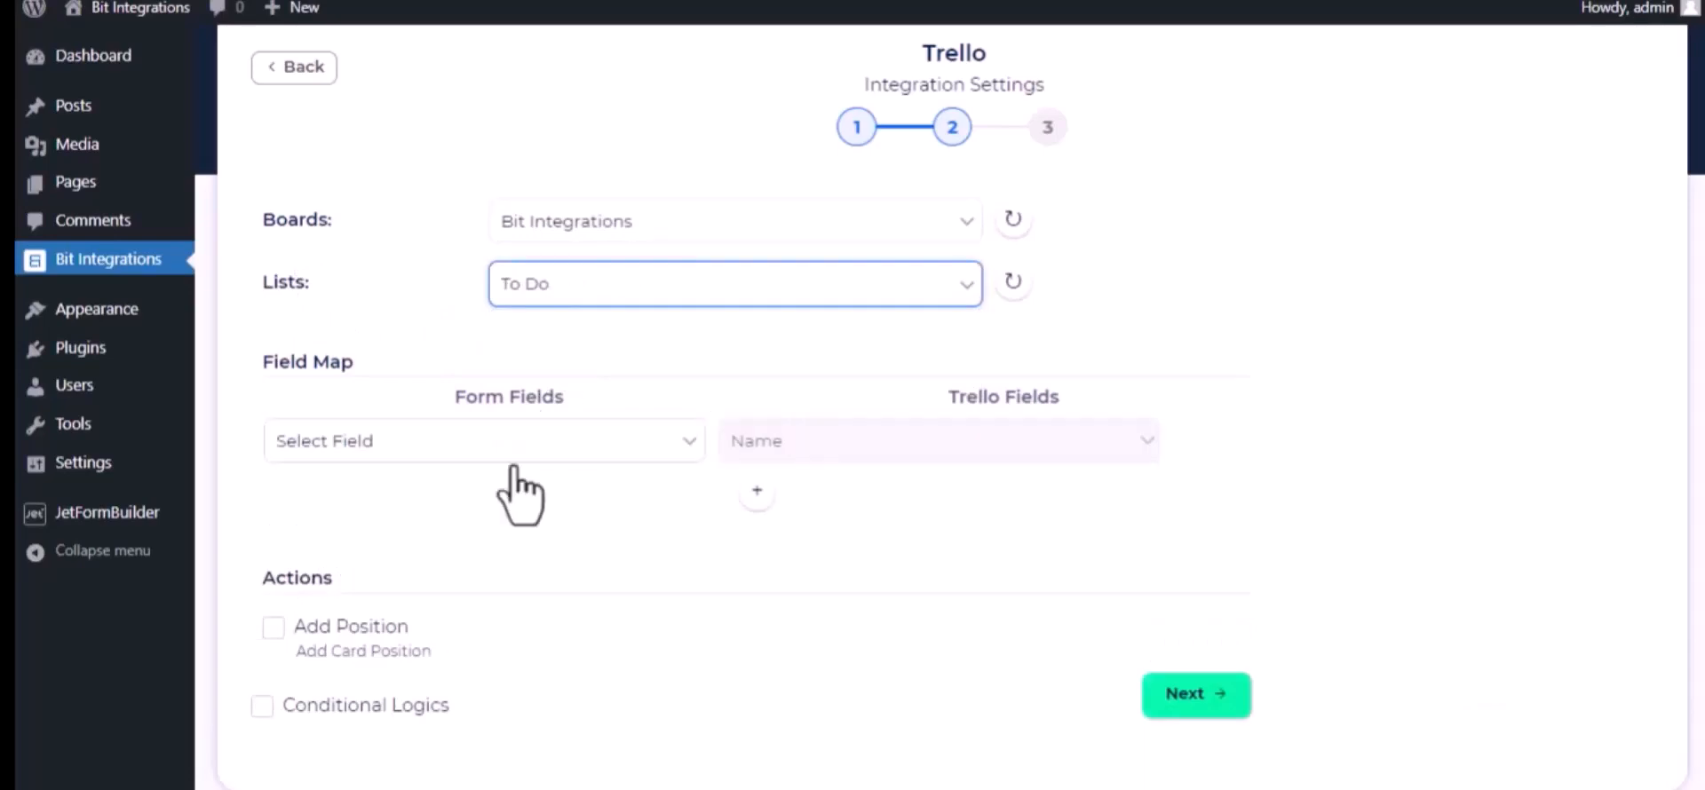
{"action": "left_click", "coordinate": [589, 450]}
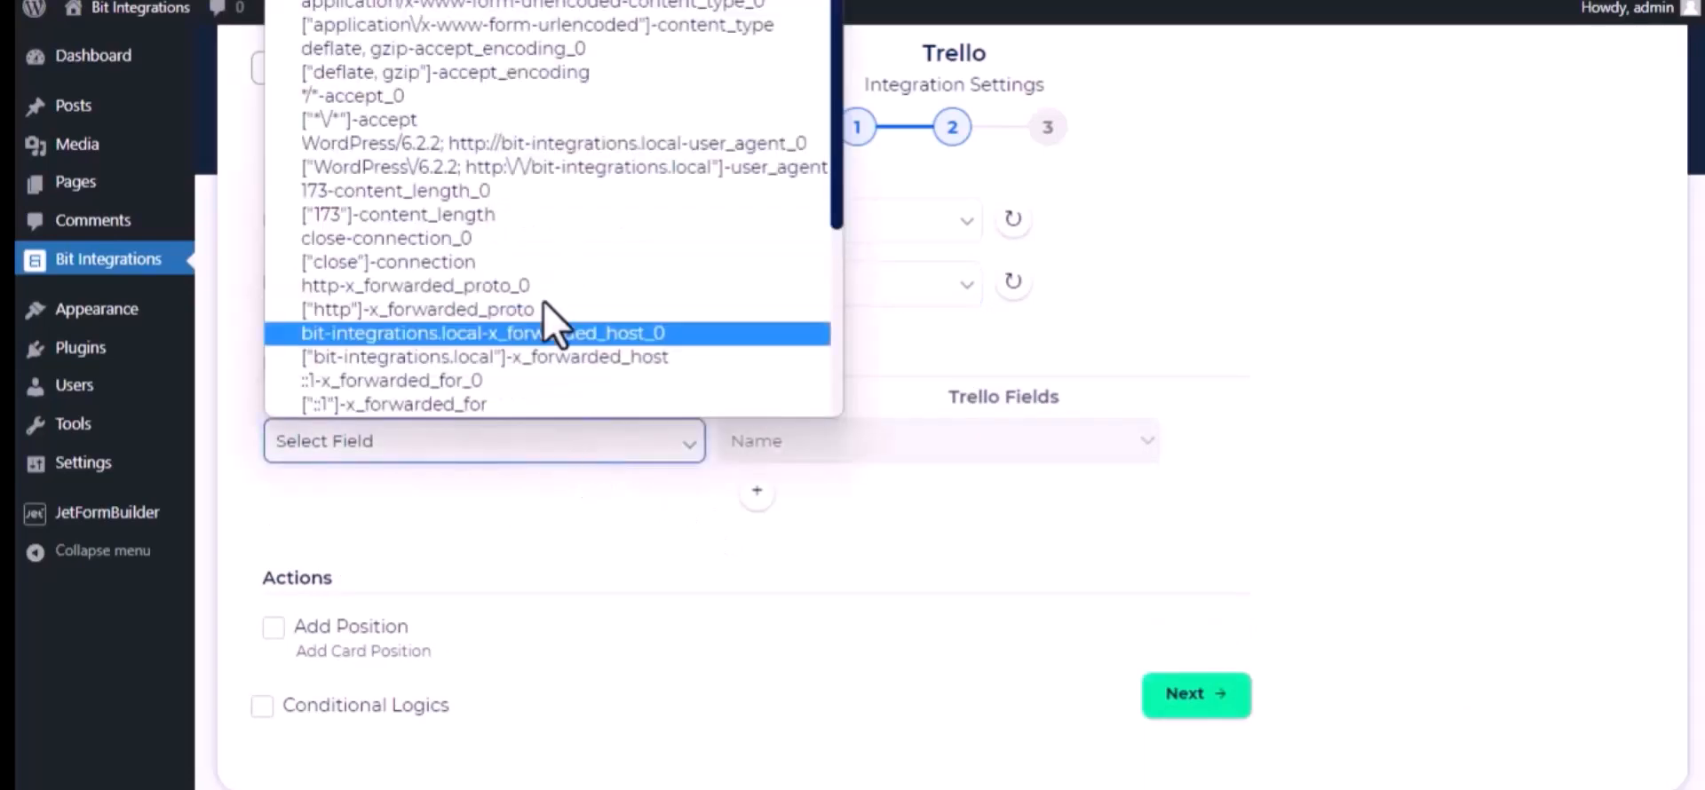
{"action": "scroll", "coordinate": [546, 307], "scroll_direction": "down", "scroll_amount": 3}
{"action": "left_click", "coordinate": [491, 286]}
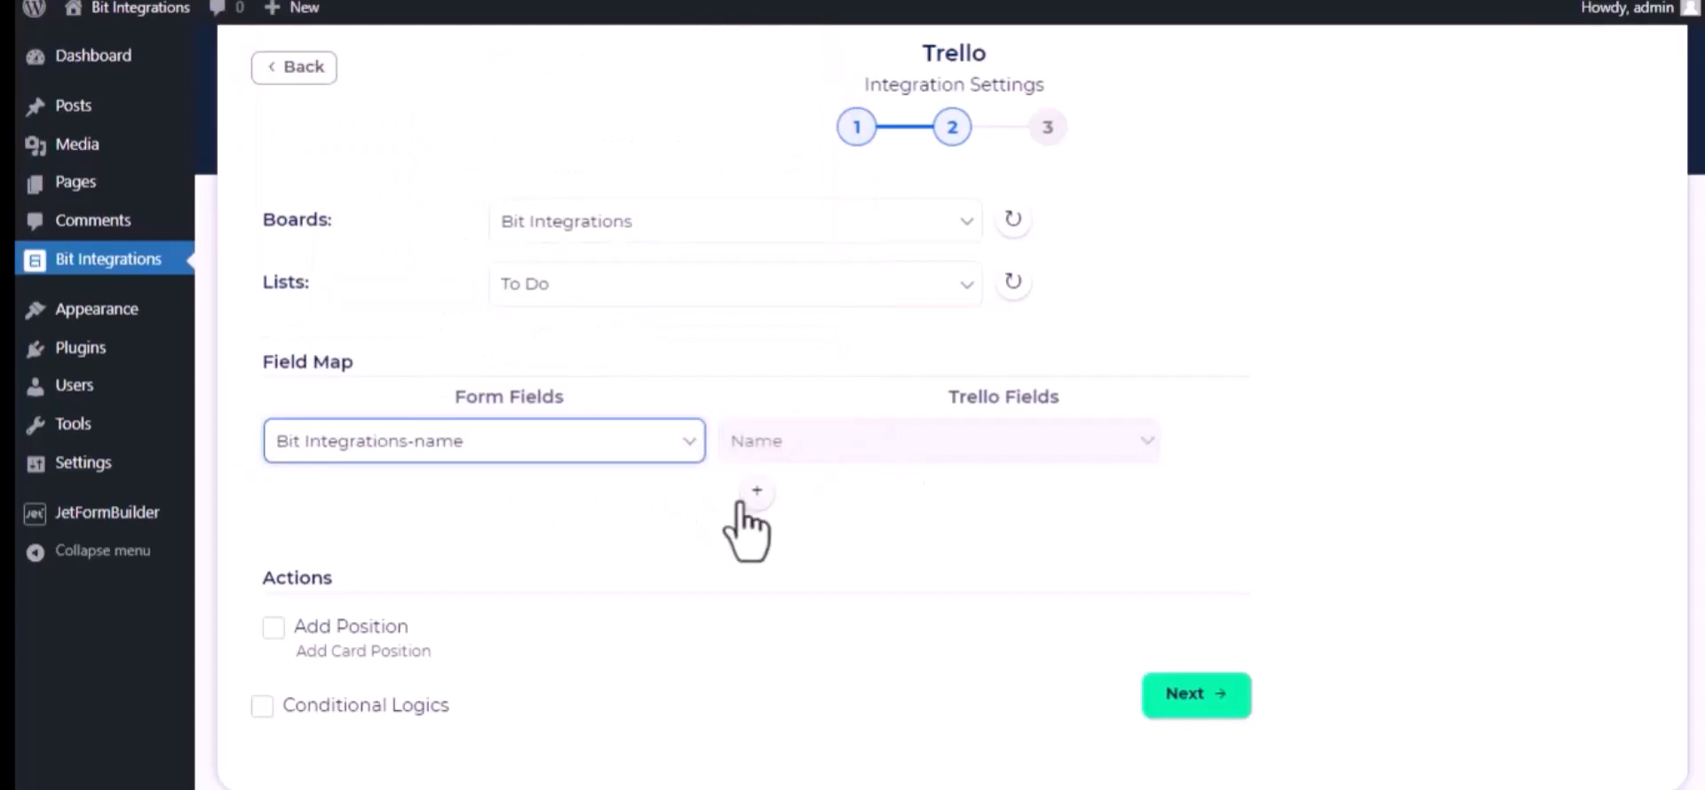
Add a field mapping from the form's Welcome to Bit Integrations-description field to the Trello Description field
{"action": "left_click", "coordinate": [753, 494]}
{"action": "left_click", "coordinate": [648, 502]}
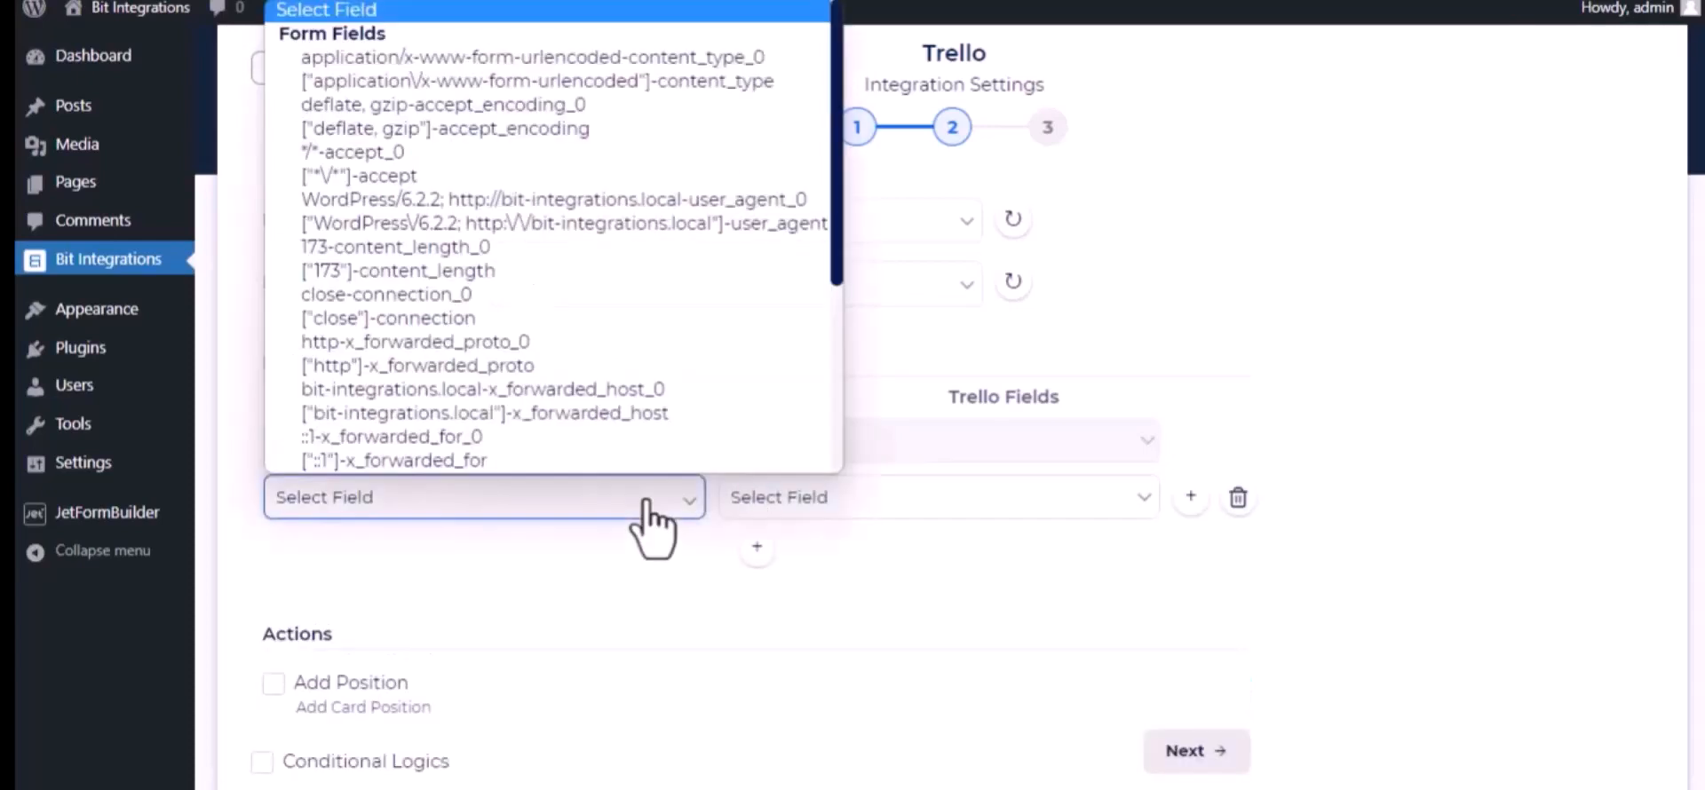
{"action": "scroll", "coordinate": [590, 380], "scroll_direction": "down", "scroll_amount": 3}
{"action": "left_click", "coordinate": [489, 371]}
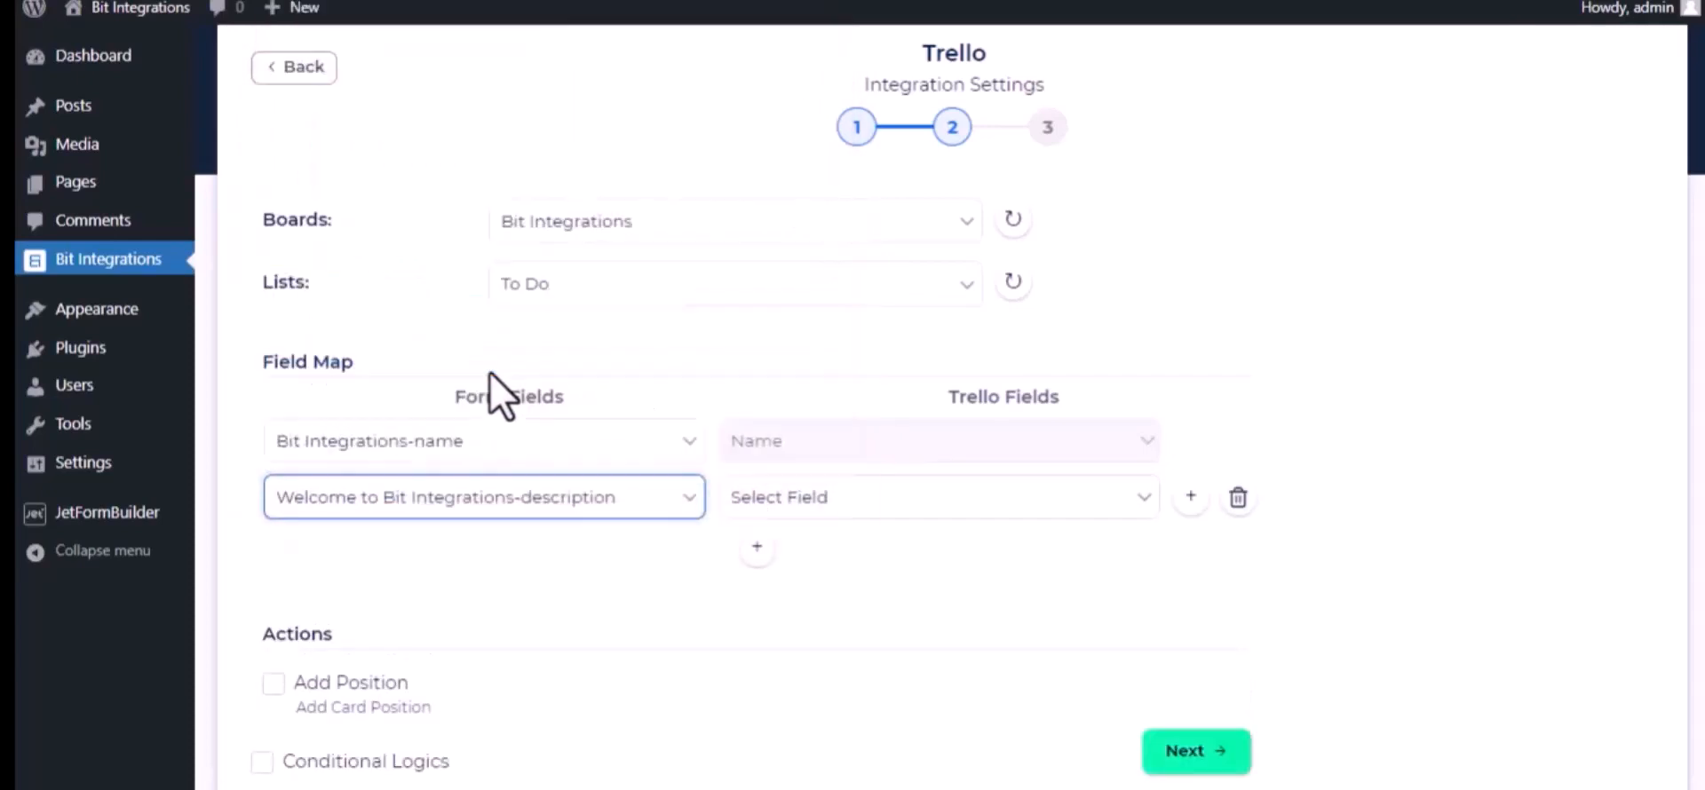
{"action": "left_click", "coordinate": [939, 514]}
{"action": "left_click", "coordinate": [903, 556]}
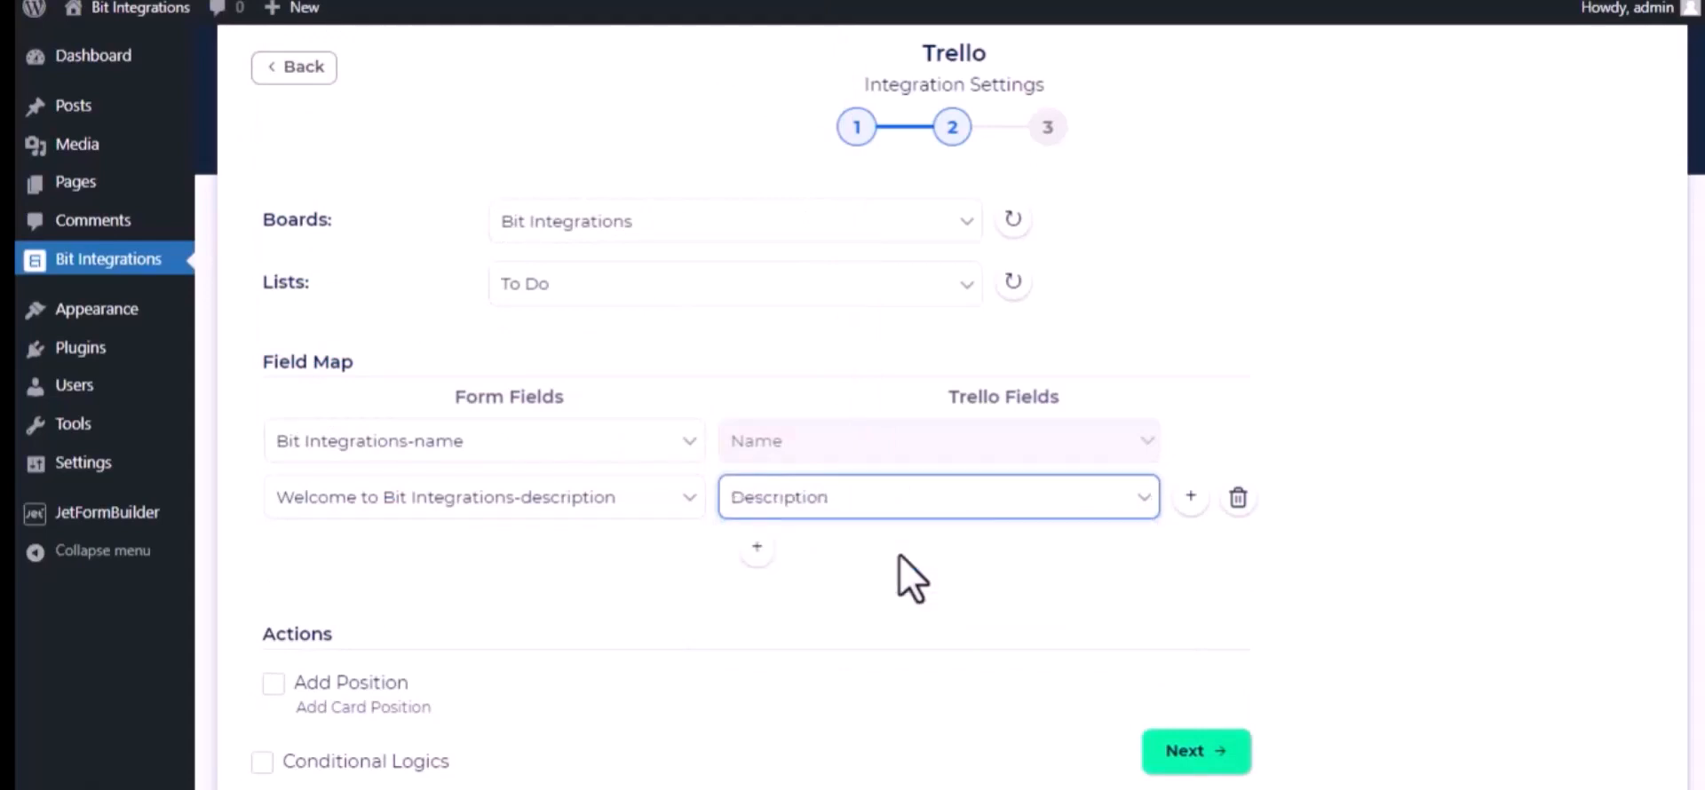
Add another field mapping from the form's 22/02/2023-date field to the Trello Date field
{"action": "left_click", "coordinate": [758, 548]}
{"action": "left_click", "coordinate": [633, 555]}
{"action": "scroll", "coordinate": [590, 568], "scroll_direction": "down", "scroll_amount": 5}
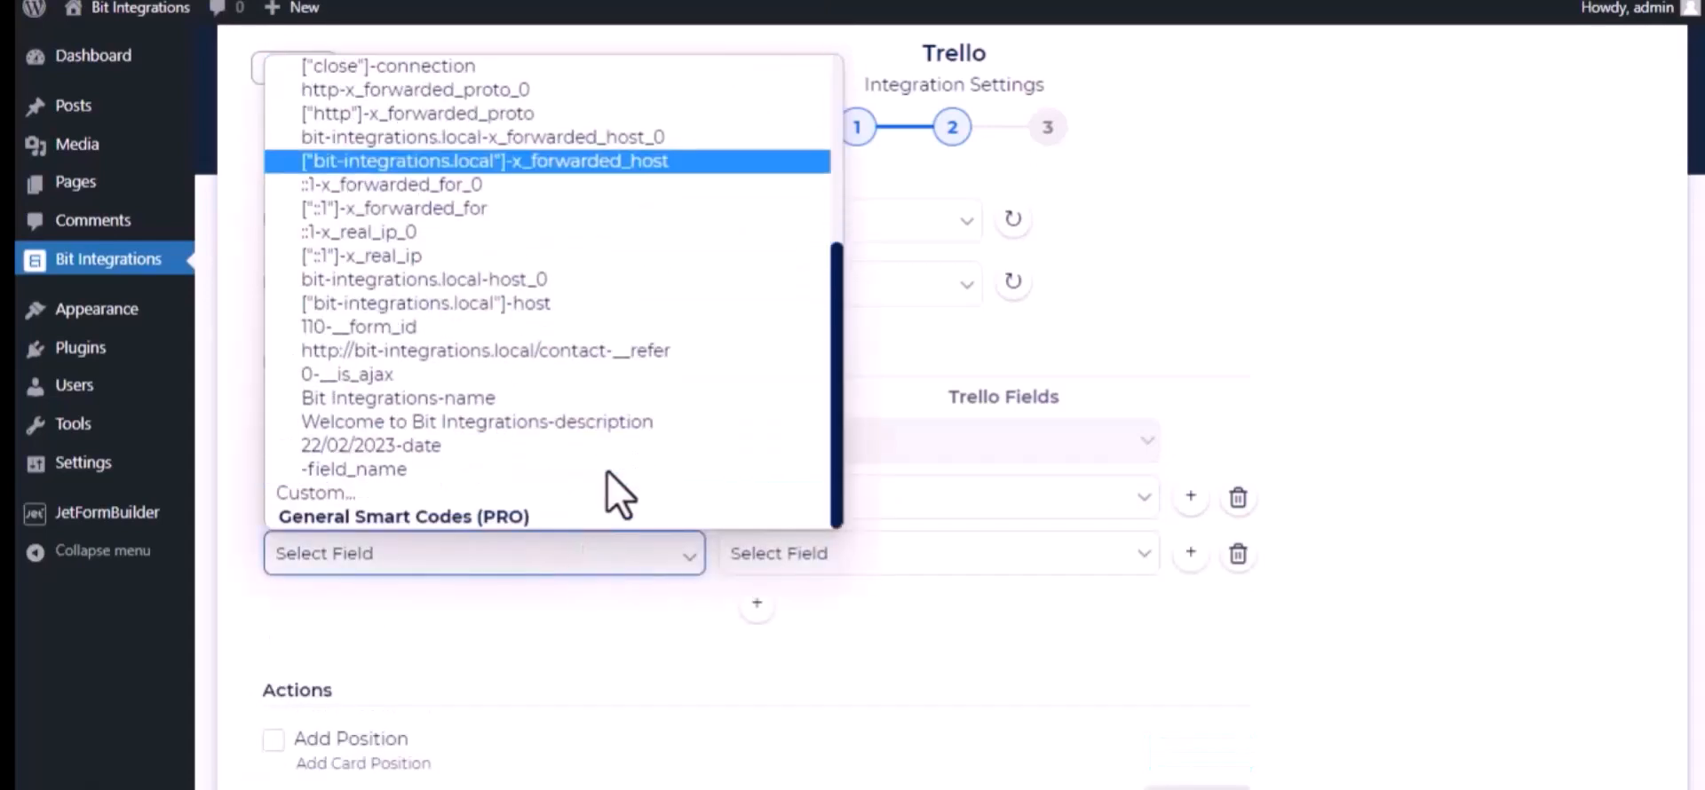
{"action": "left_click", "coordinate": [507, 449]}
{"action": "left_click", "coordinate": [845, 559]}
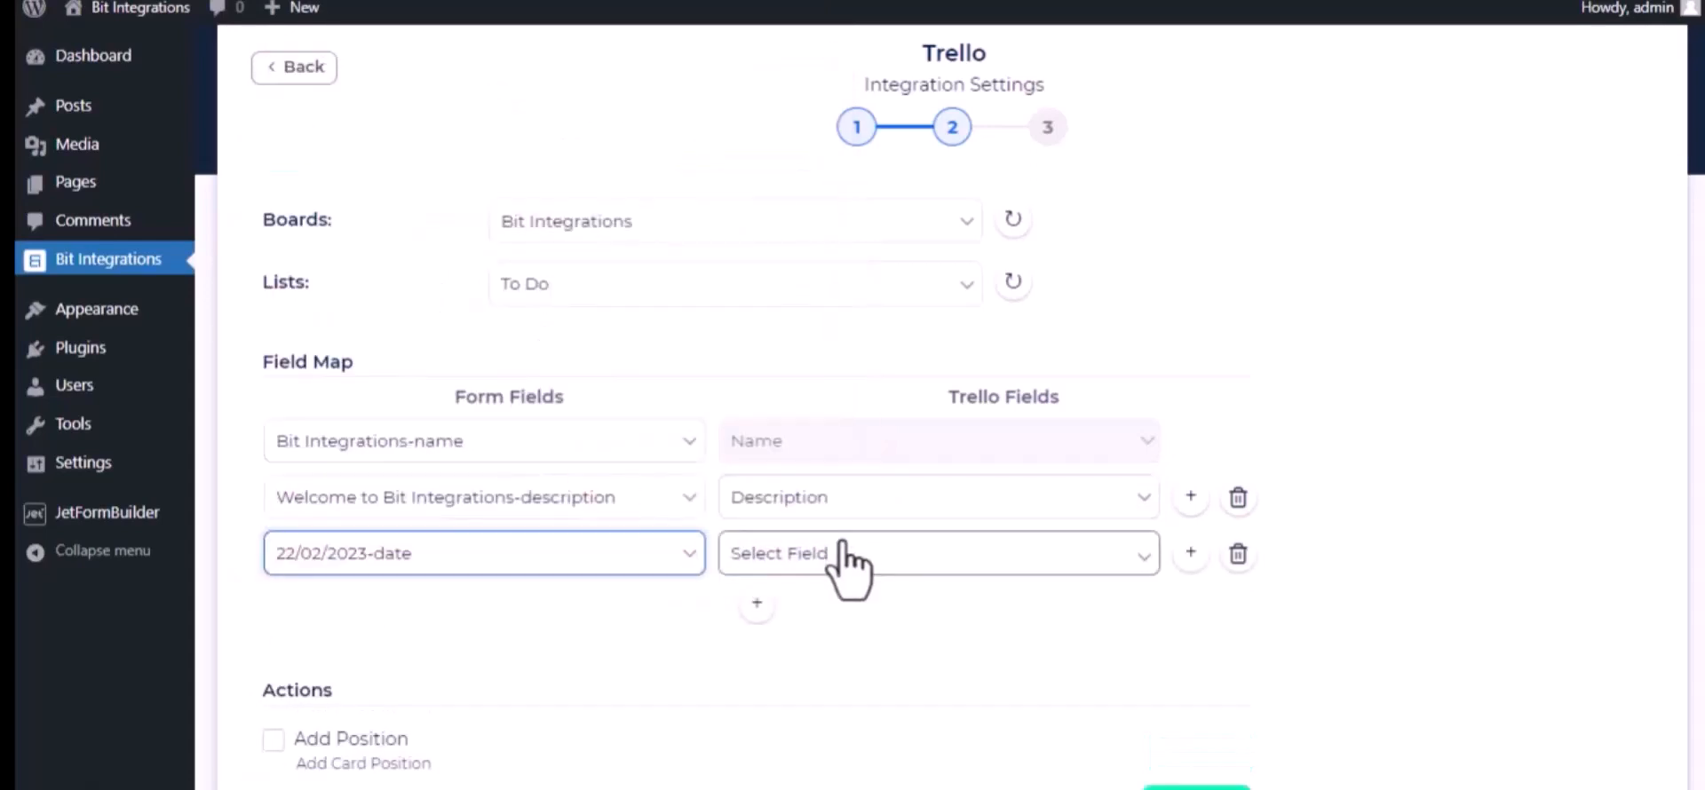
{"action": "left_click", "coordinate": [802, 636]}
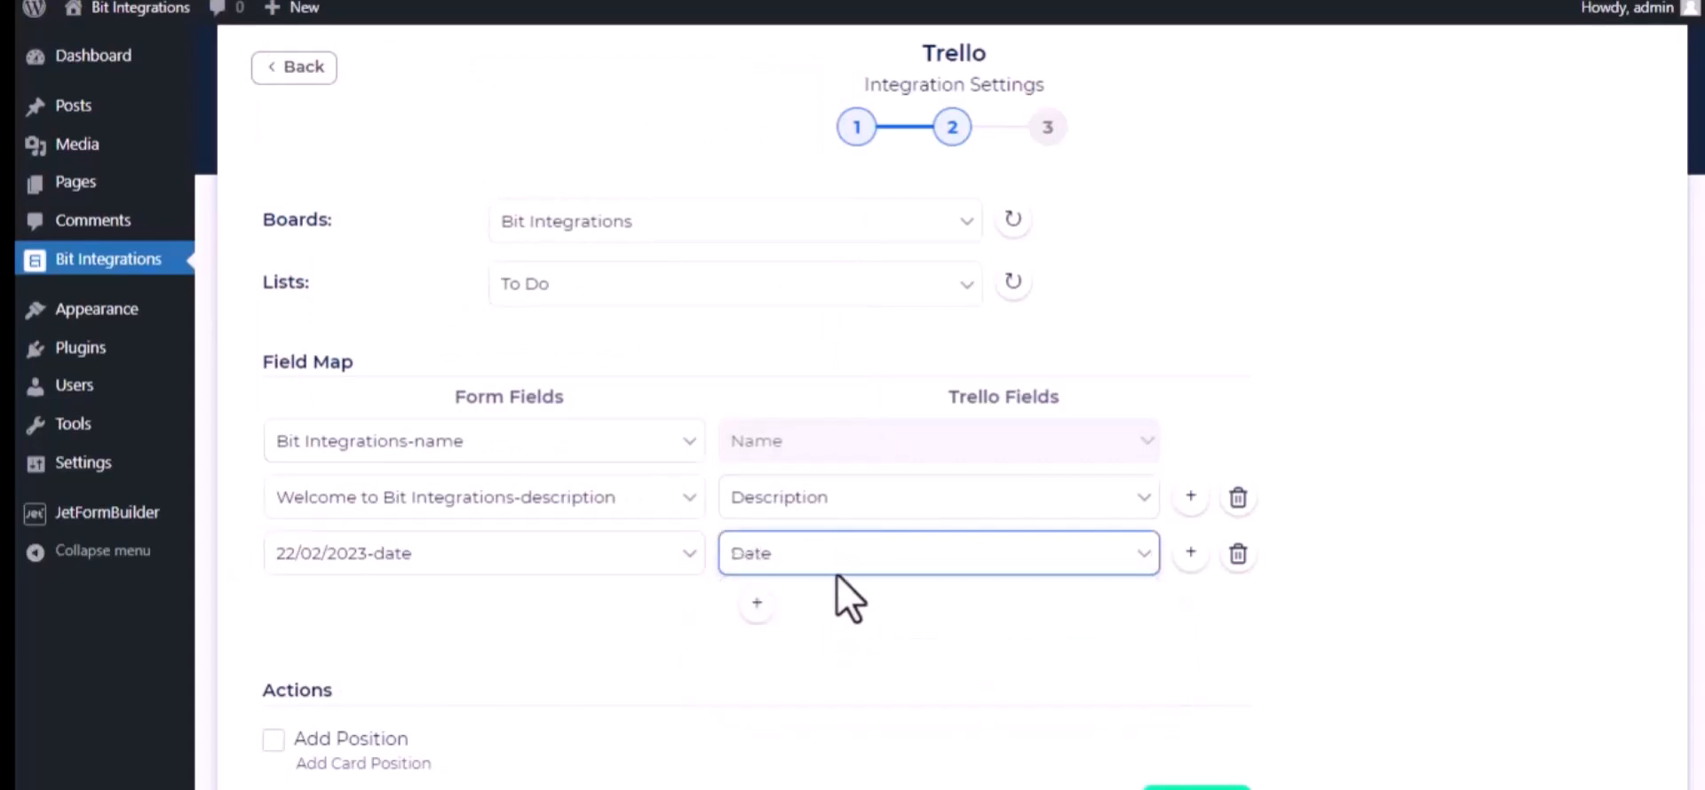
Continue to the third stage of the Trello integration settings, then finish and save the integration
{"action": "scroll", "coordinate": [530, 697], "scroll_direction": "down", "scroll_amount": 3}
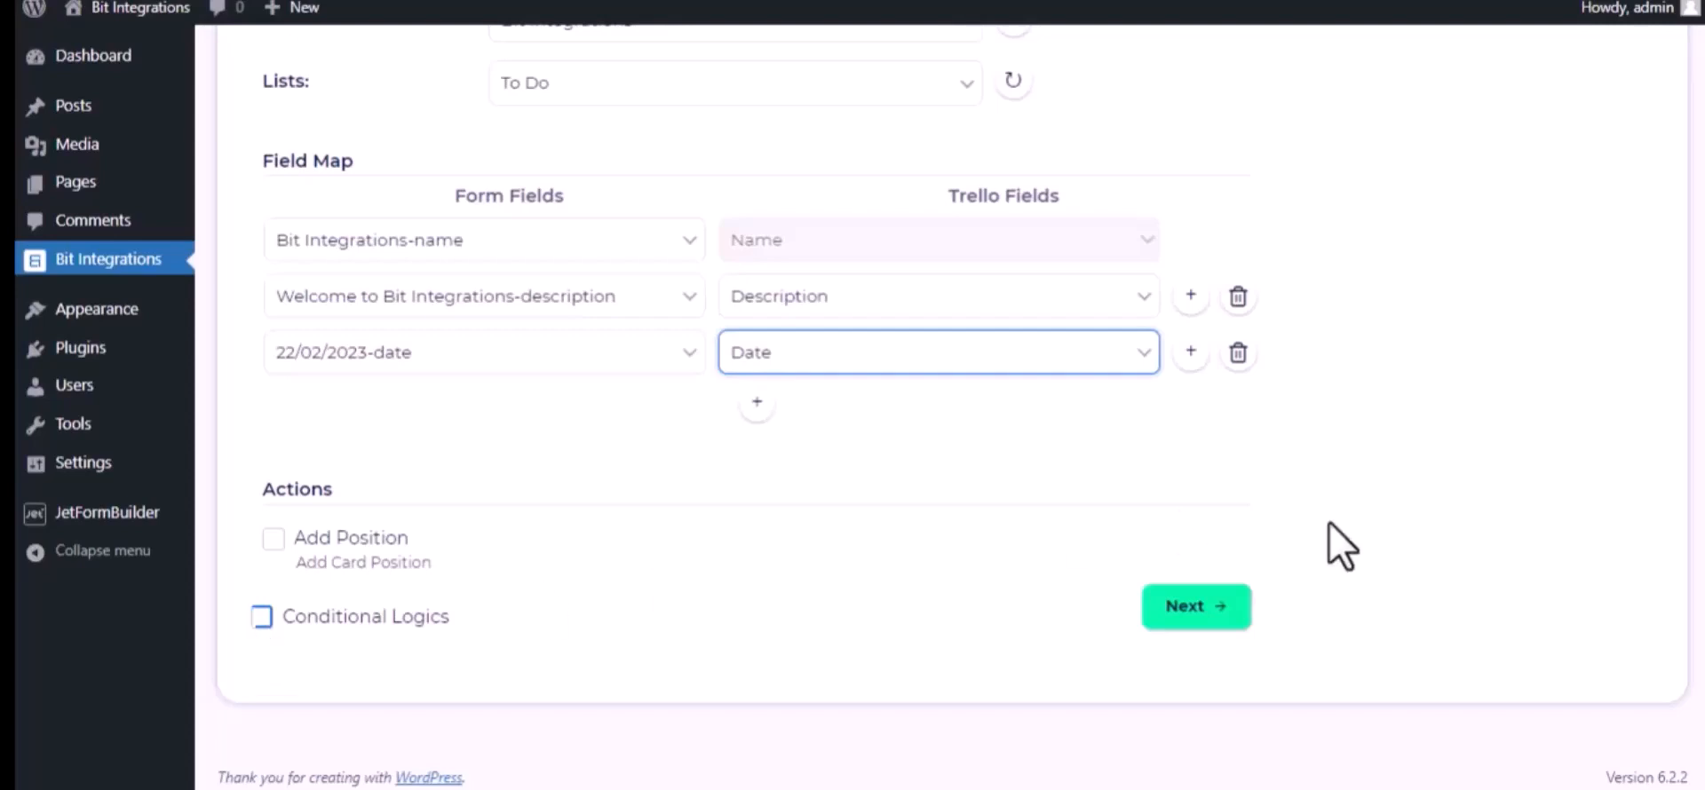
{"action": "left_click", "coordinate": [1209, 611]}
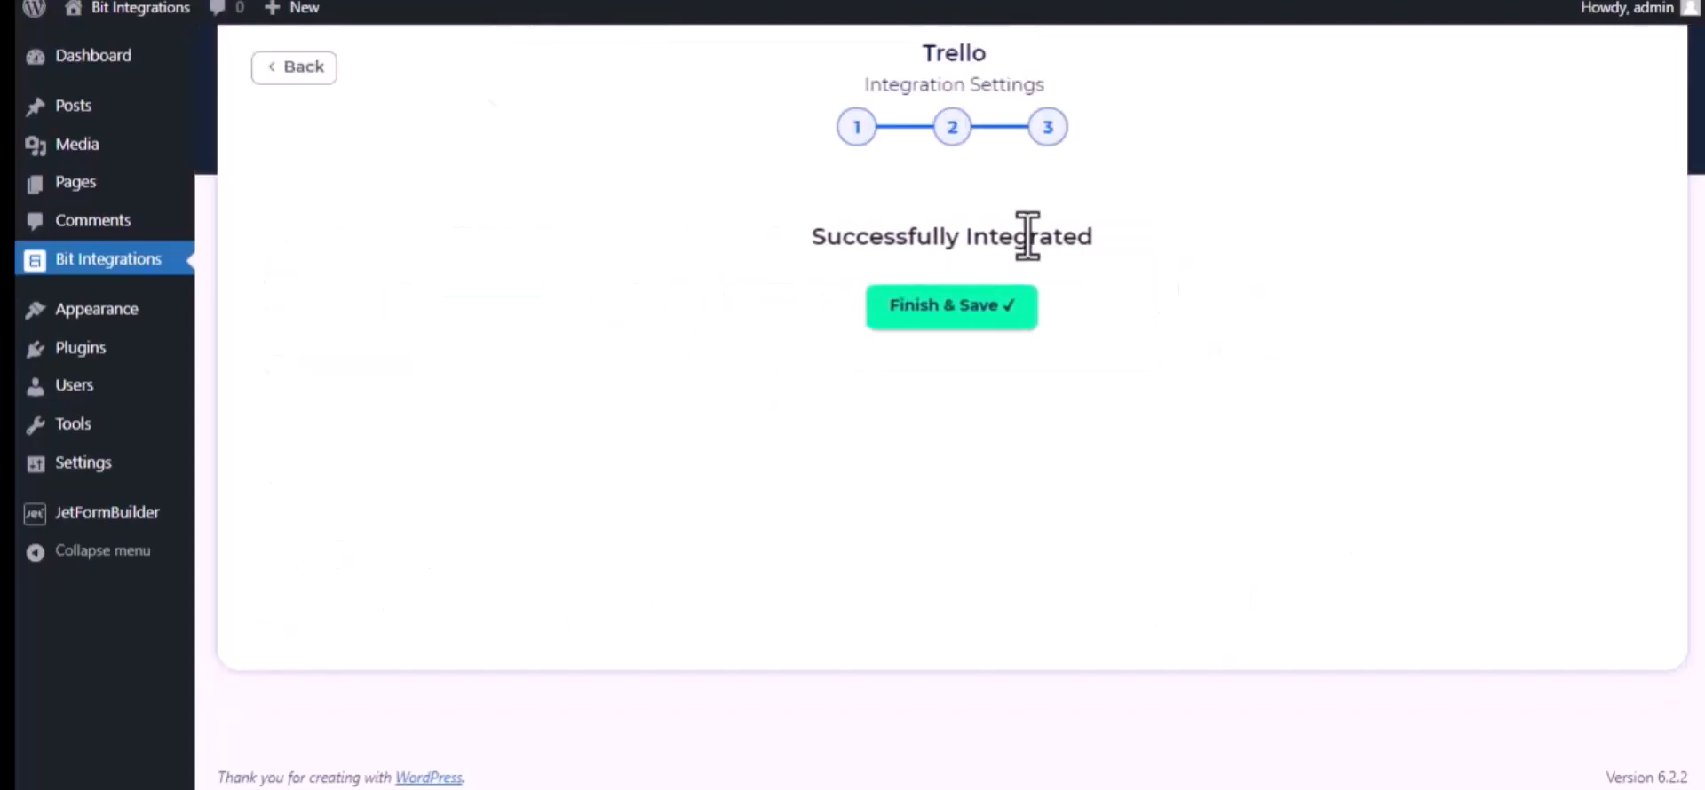
{"action": "left_click", "coordinate": [941, 306]}
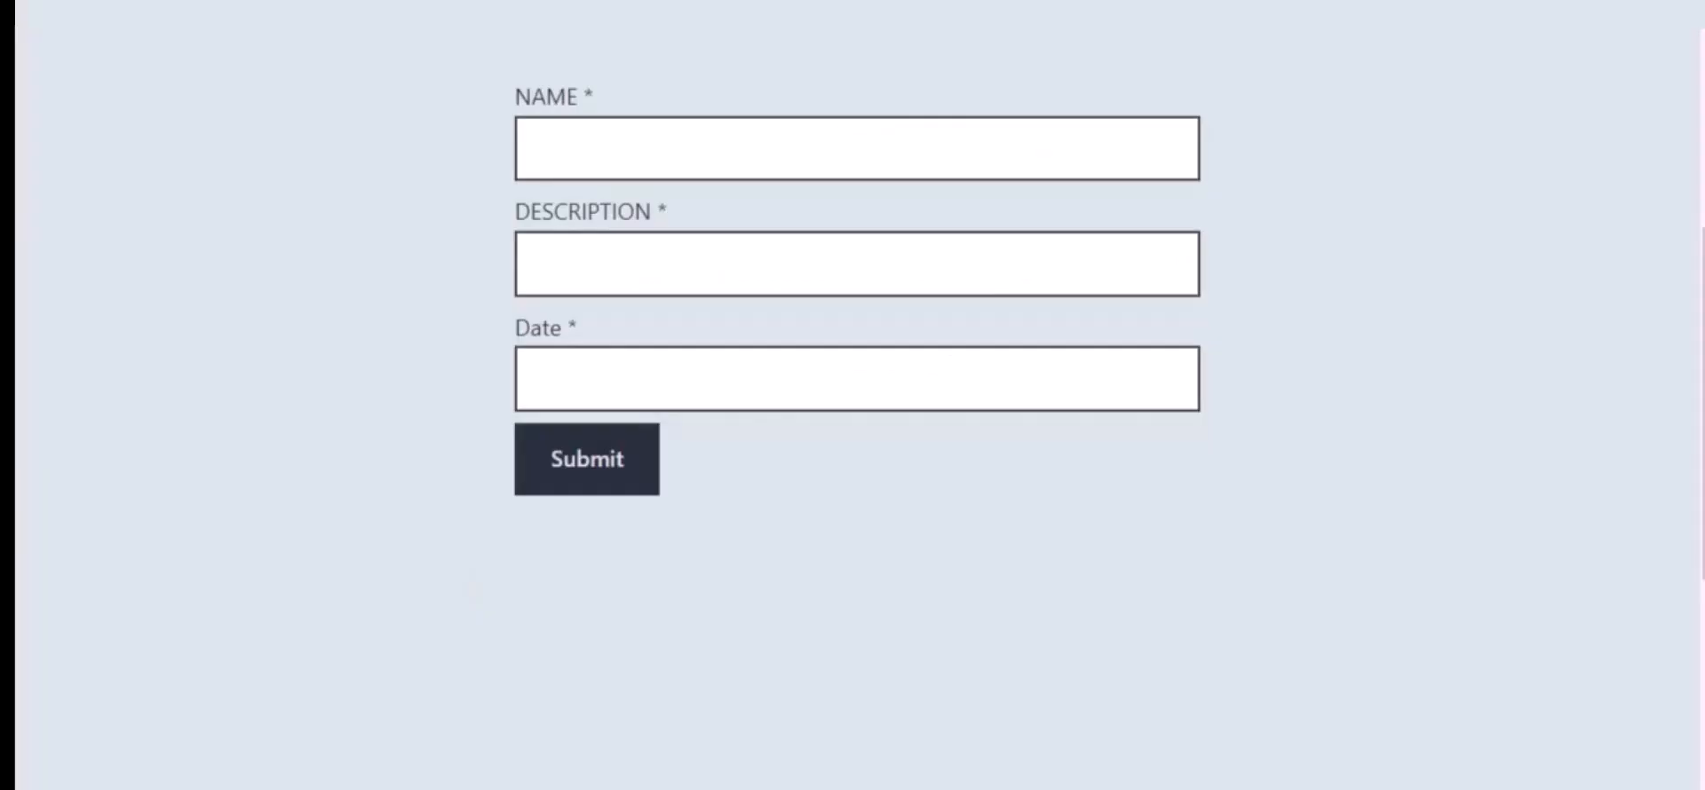
In the website's contact form, enter "Bit Integrations" as the name and "Welcome to Bit Integrations Plugin" as the description
{"action": "left_click", "coordinate": [652, 157]}
{"action": "type", "text": "Bit Inte"}
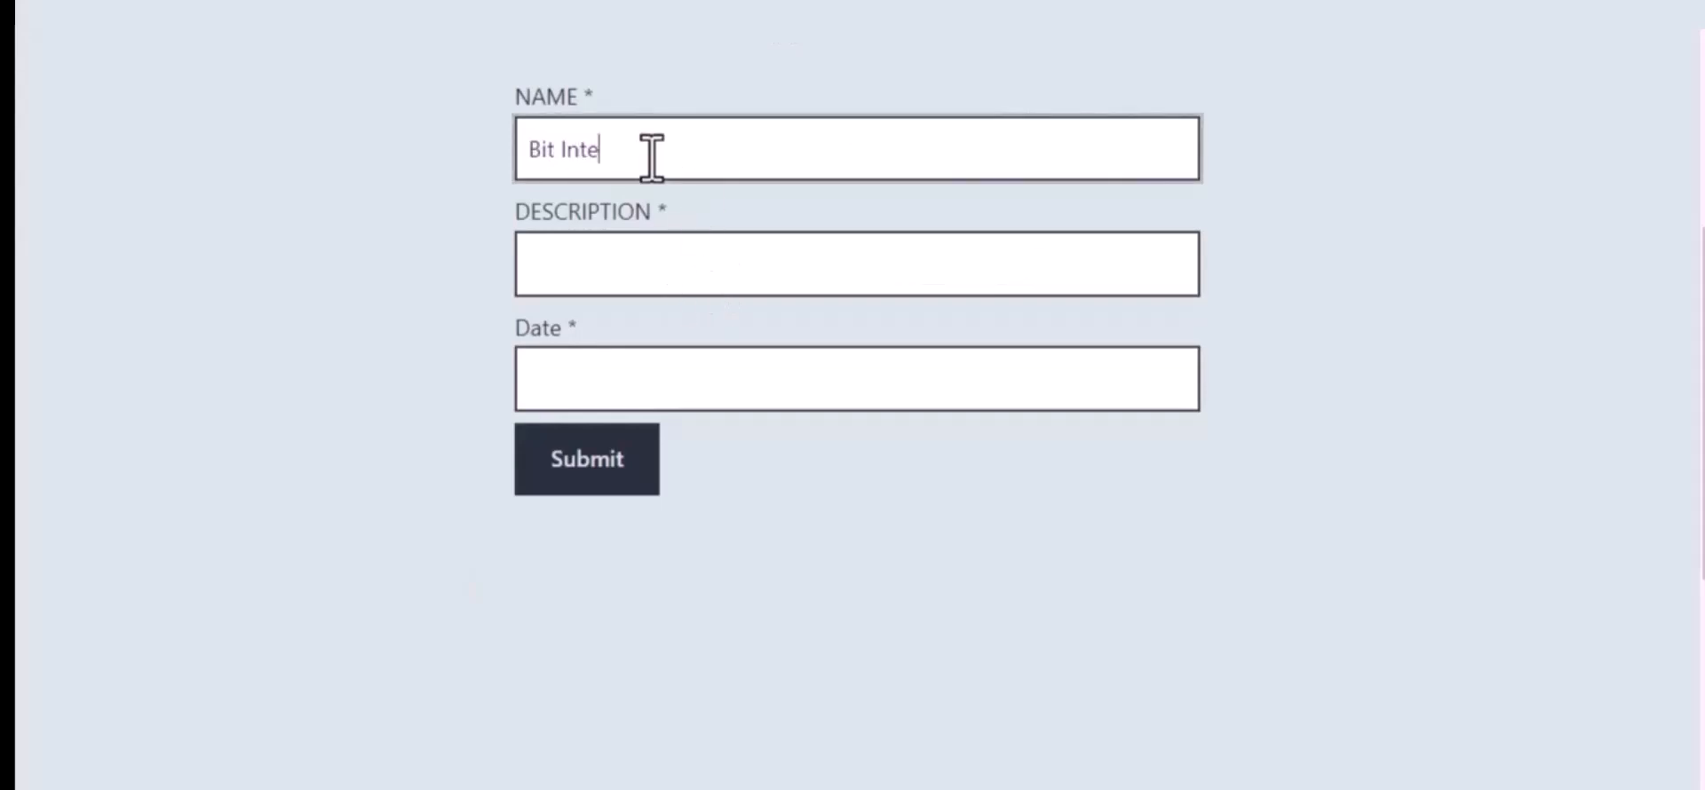
{"action": "type", "text": "grations"}
{"action": "left_click", "coordinate": [676, 254]}
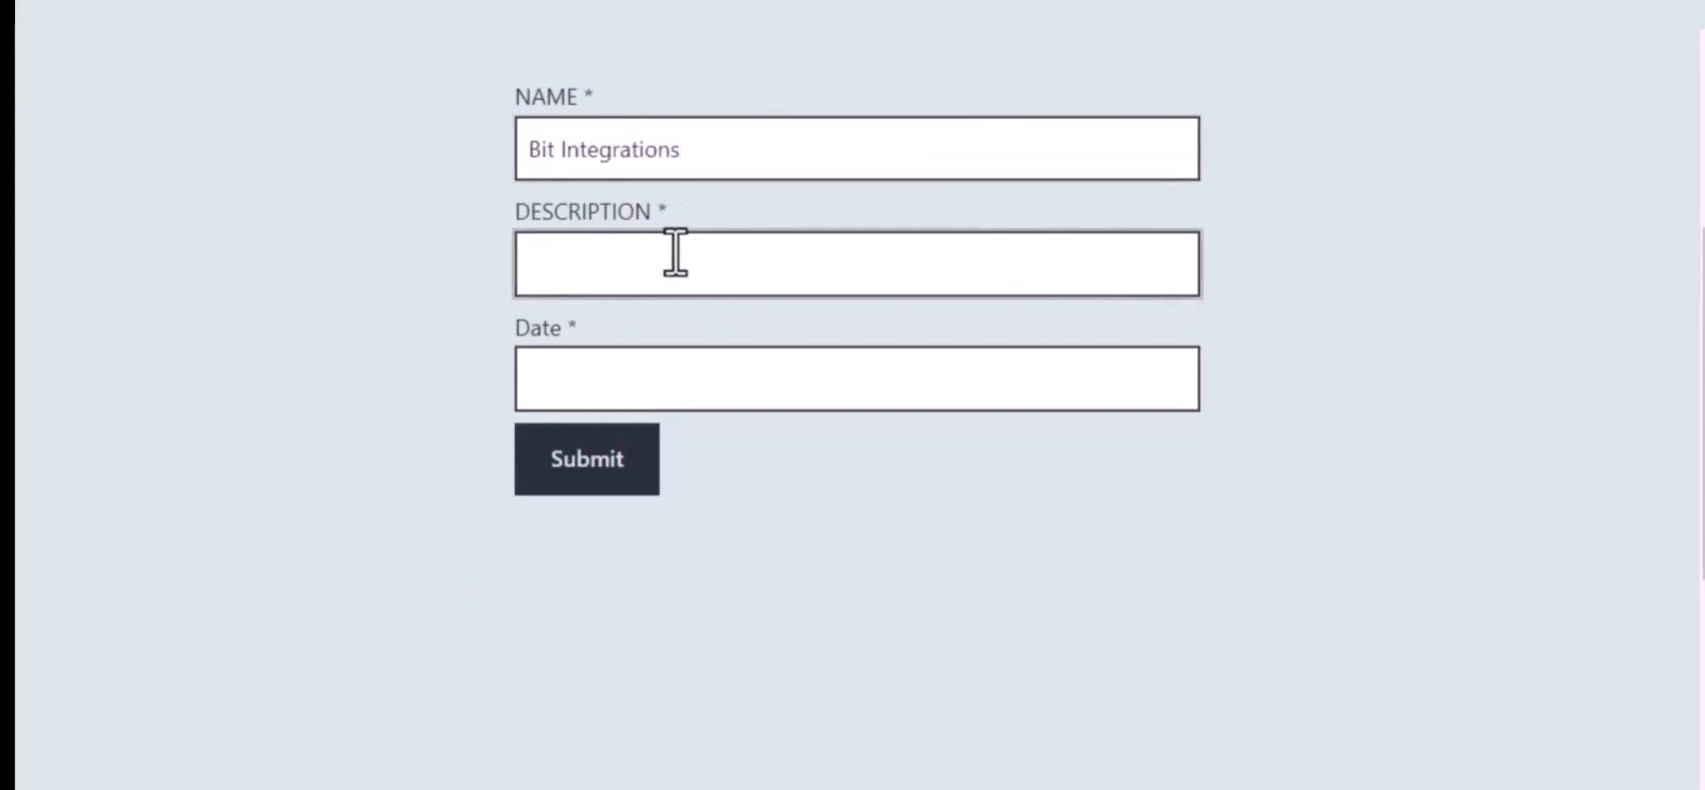
{"action": "type", "text": "Welcome to"}
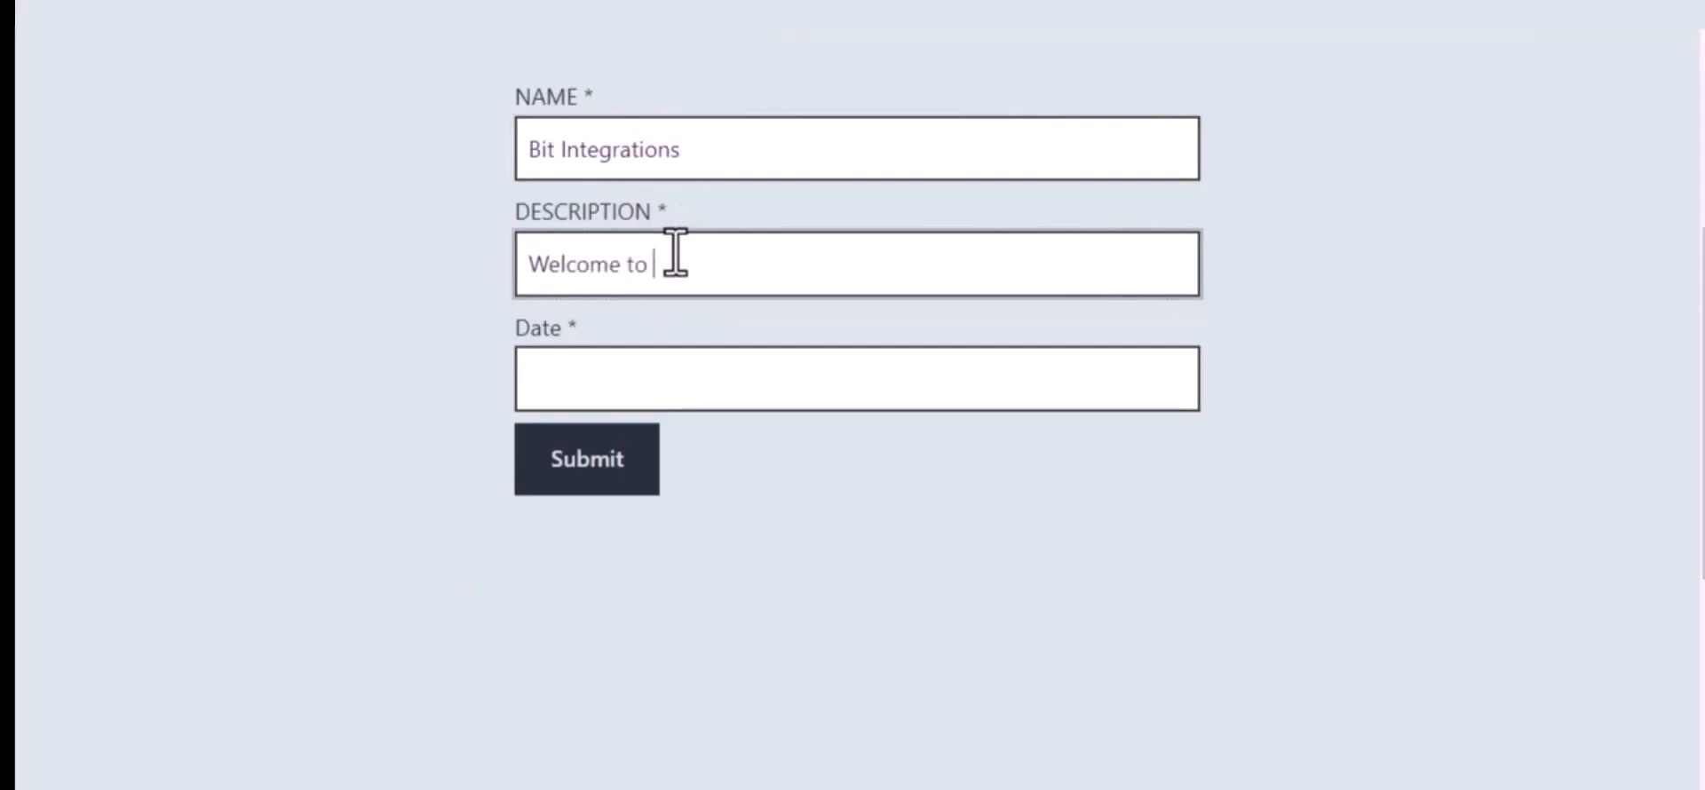
{"action": "type", "text": " Bit Integrations P"}
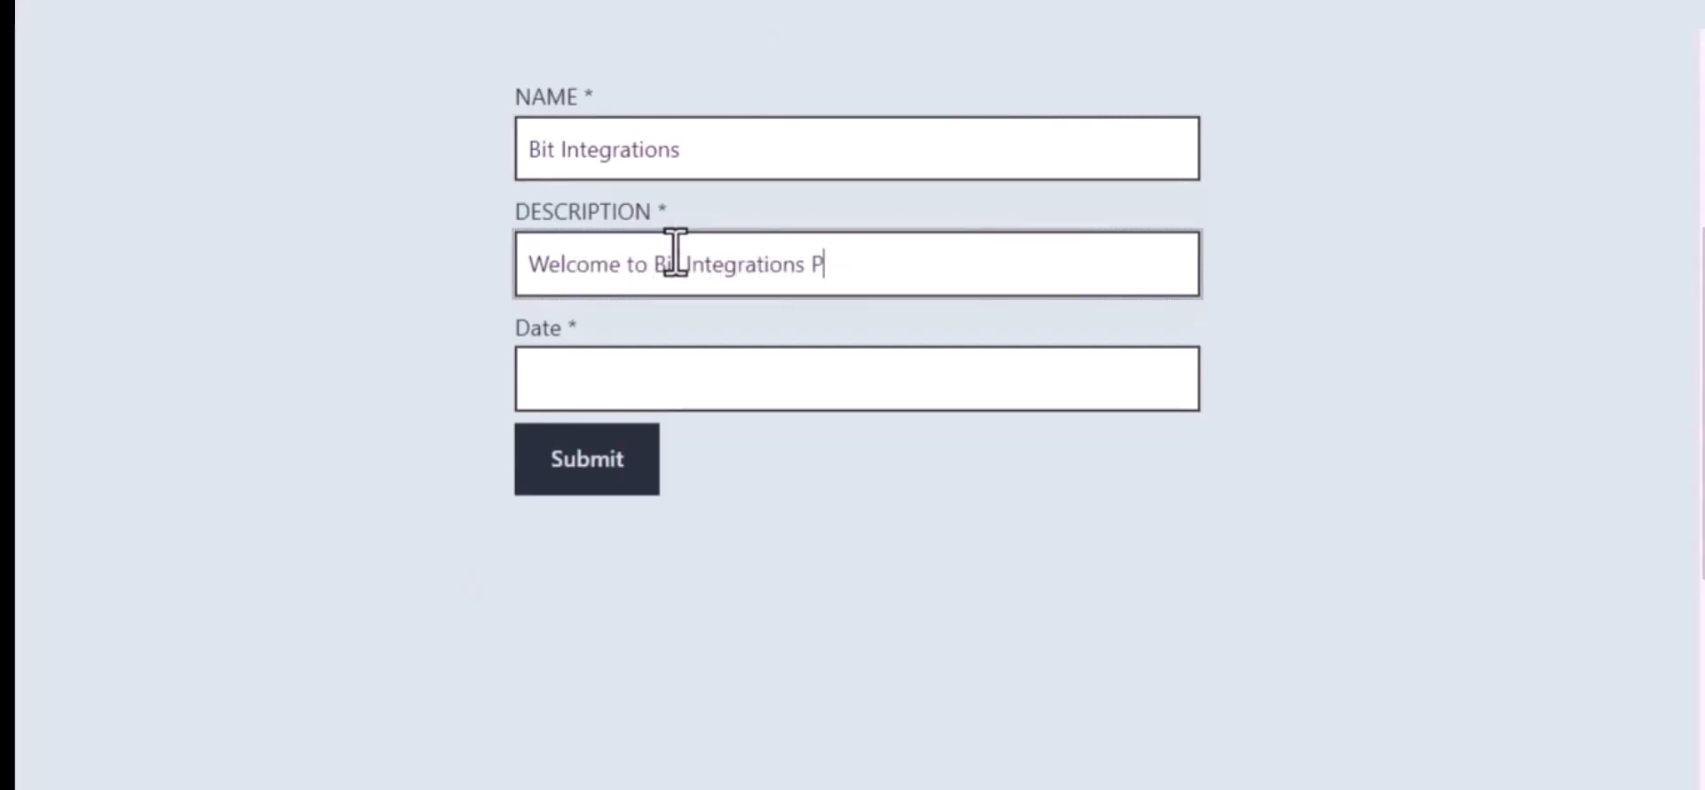
{"action": "type", "text": "lugin"}
Enter 22 September as the form's date in month/day/year format and submit the form
{"action": "left_click", "coordinate": [709, 375]}
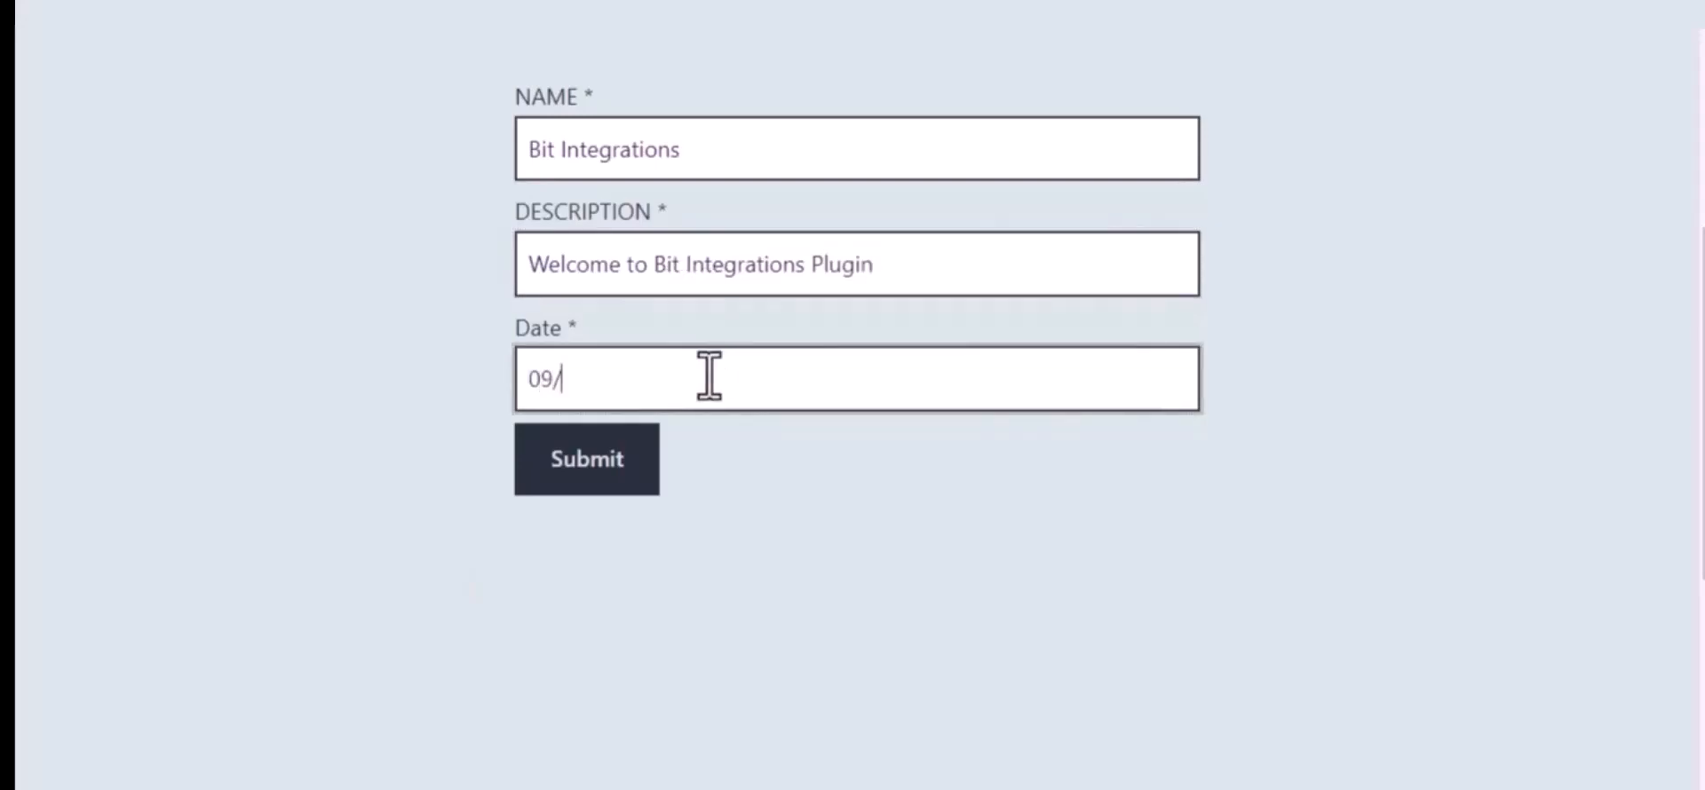
{"action": "type", "text": "09/22/2023"}
{"action": "left_click", "coordinate": [593, 458]}
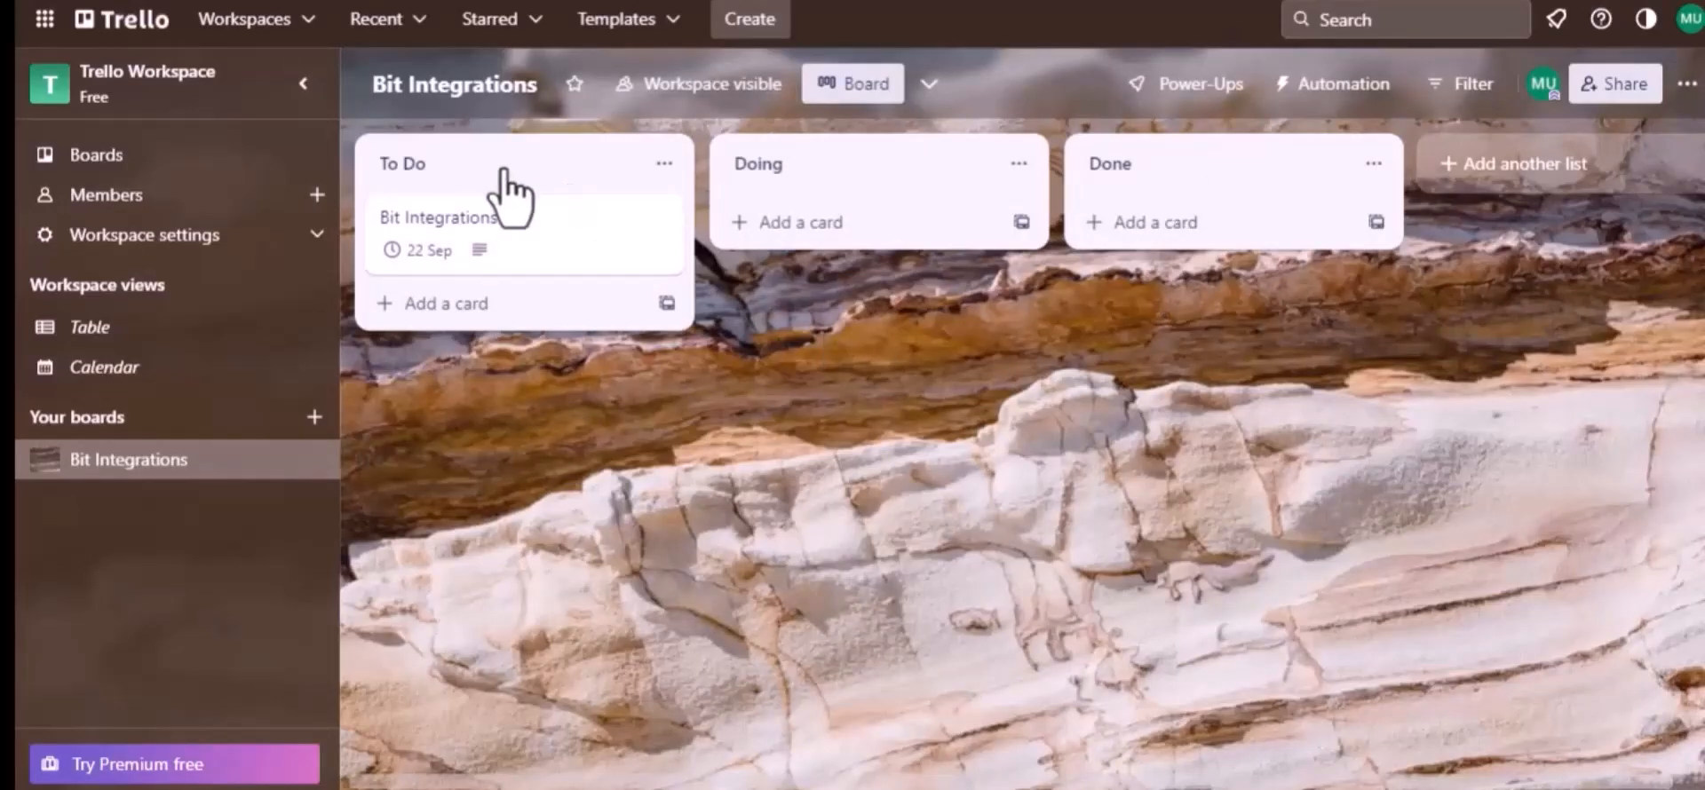
Switch to the Bit Integrations board in Trello and open the Bit Integrations card in the To Do list to check its details
{"action": "left_click", "coordinate": [451, 176]}
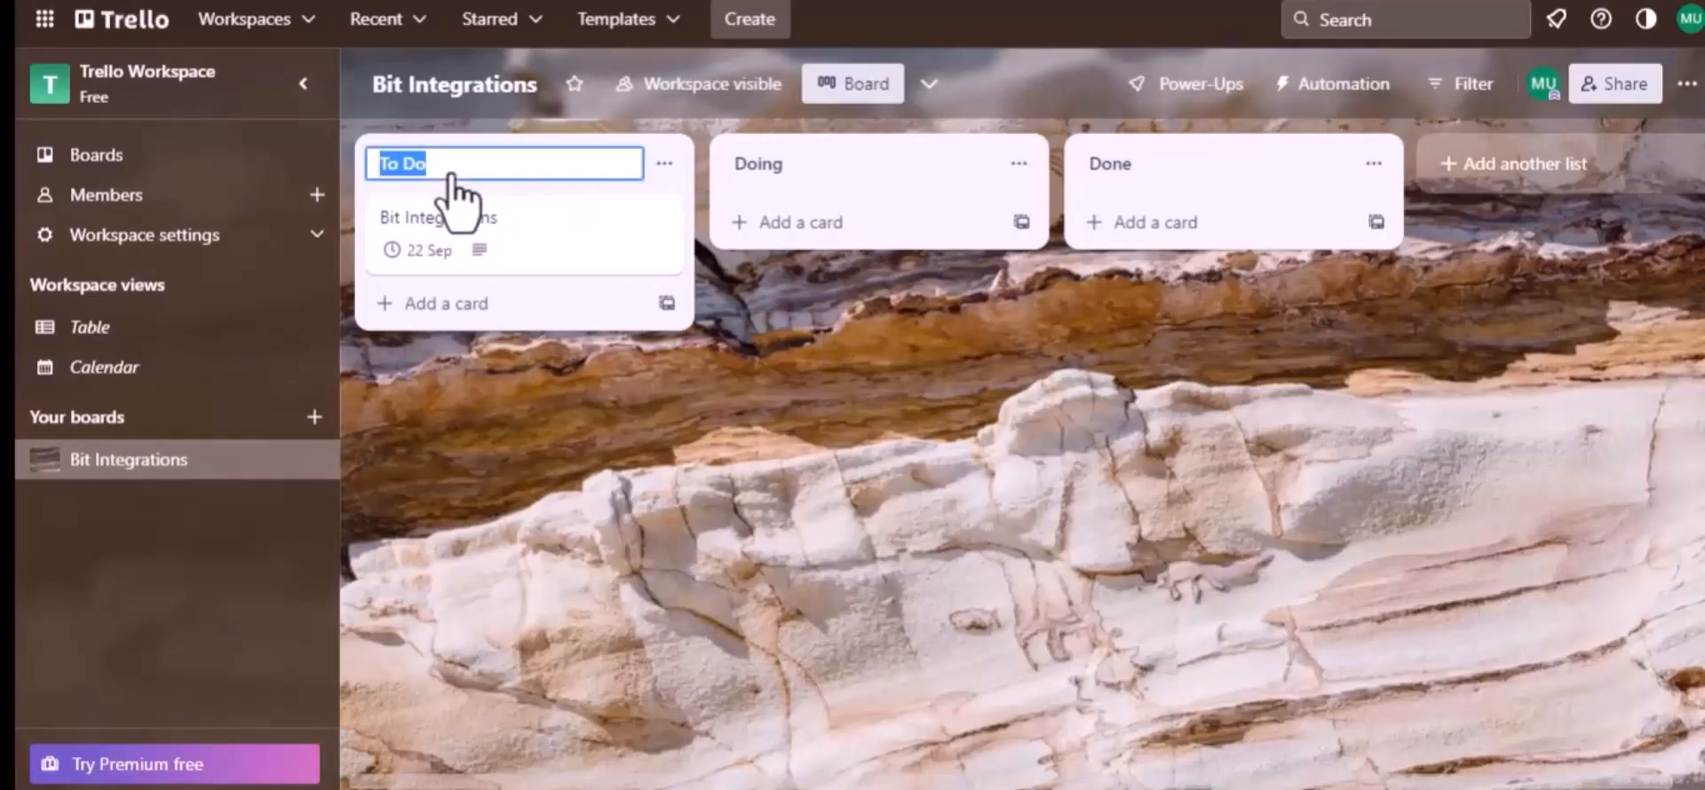
{"action": "left_click", "coordinate": [466, 215]}
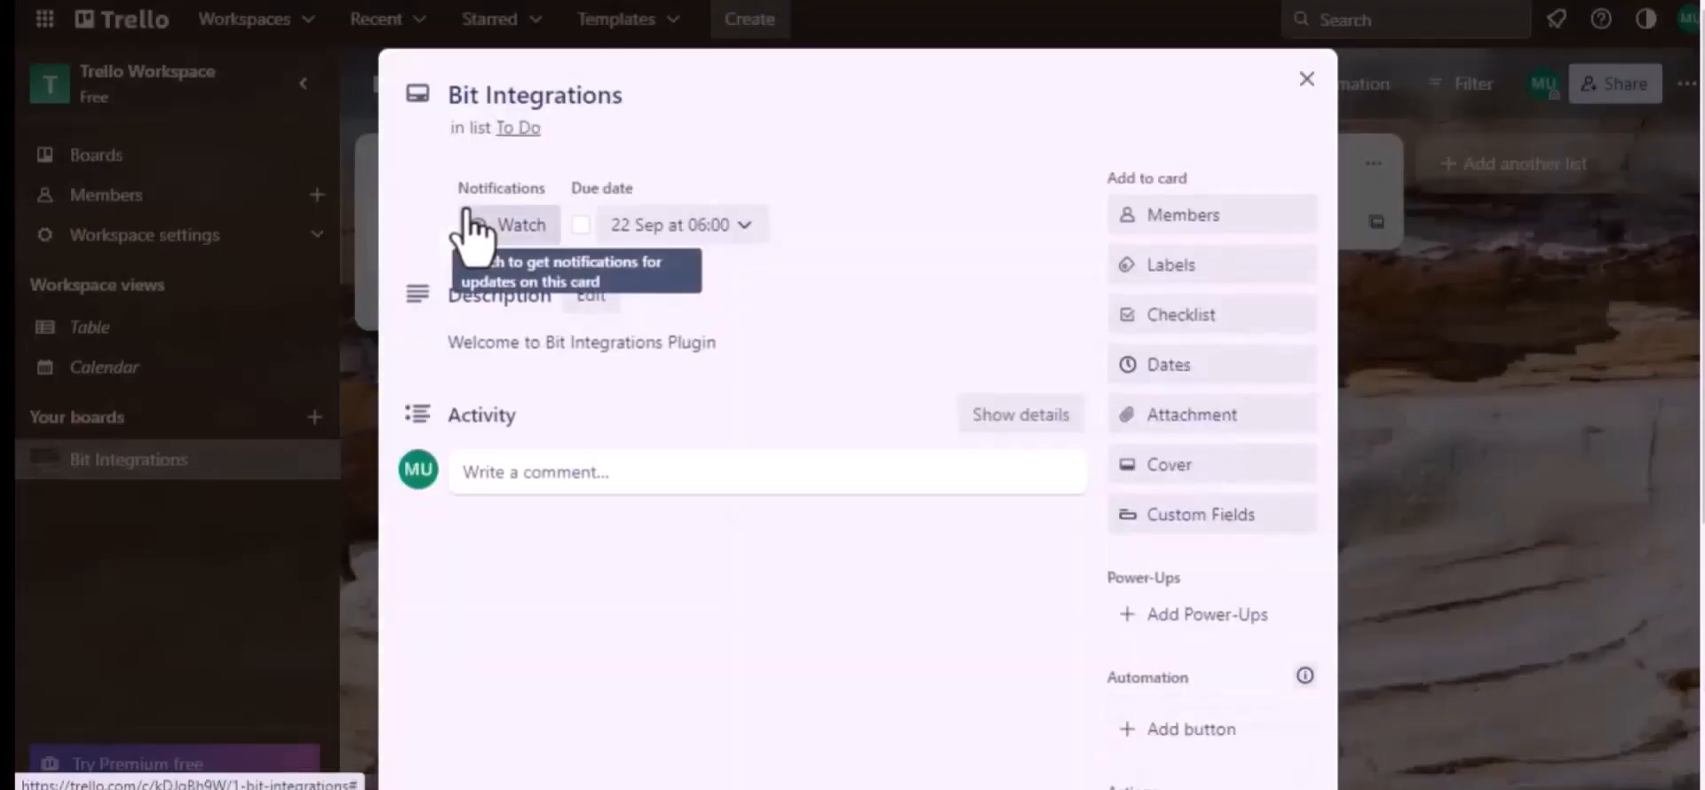